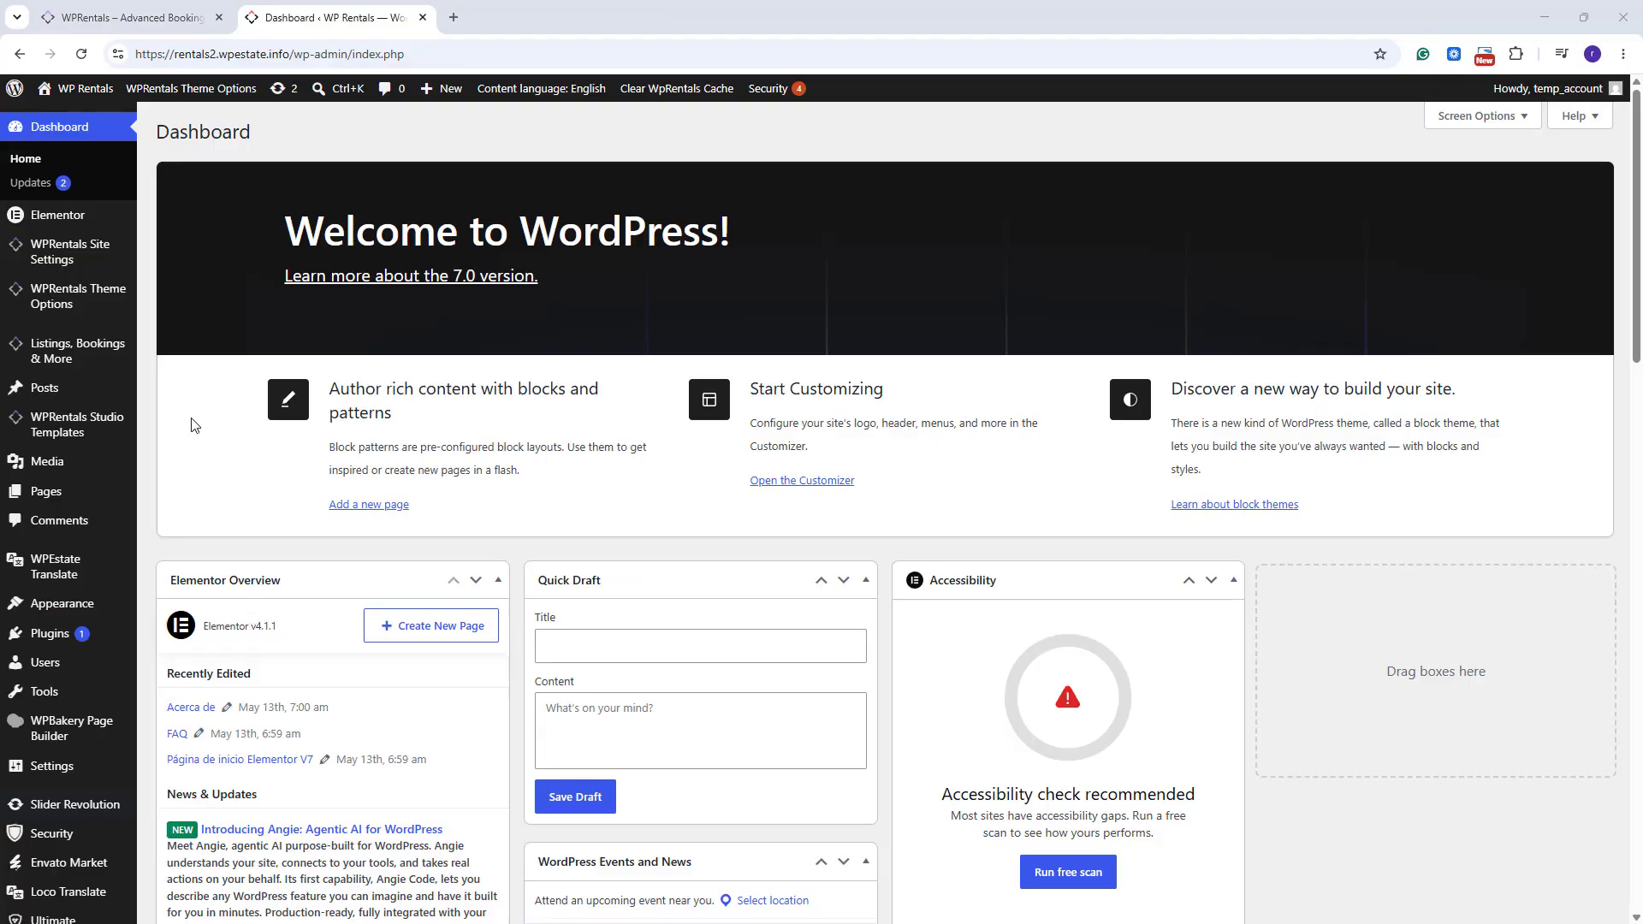
In the WPRentals booking payment settings, set the percentage deposit fee to 50 and the percentage service fee to 10.
mouse_move(100, 313)
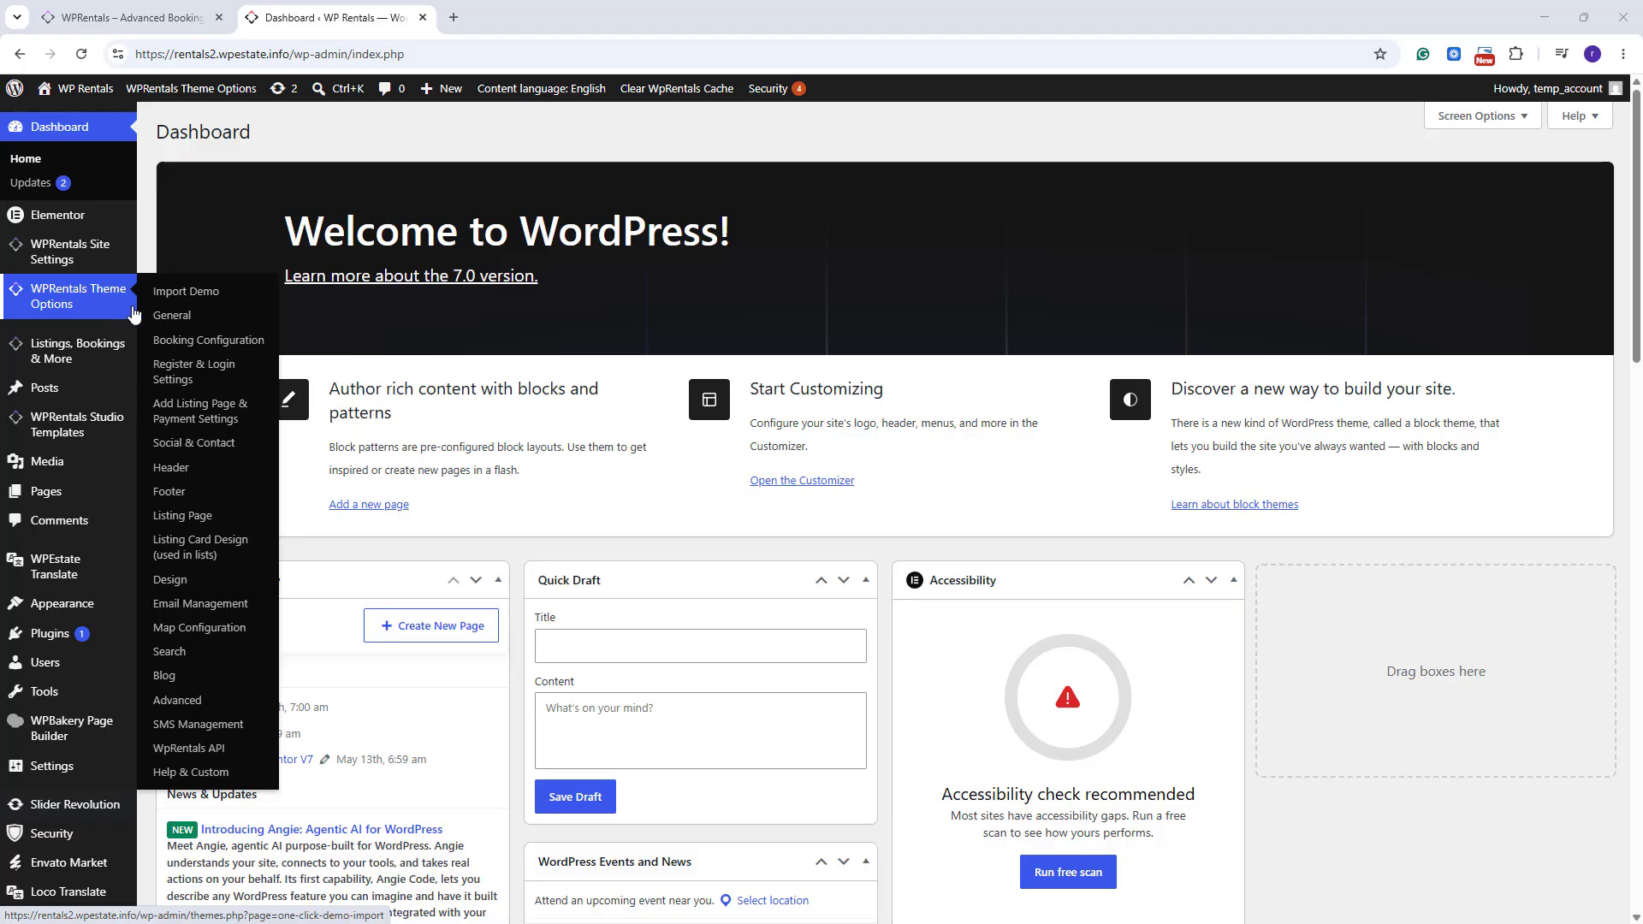
left_click(206, 418)
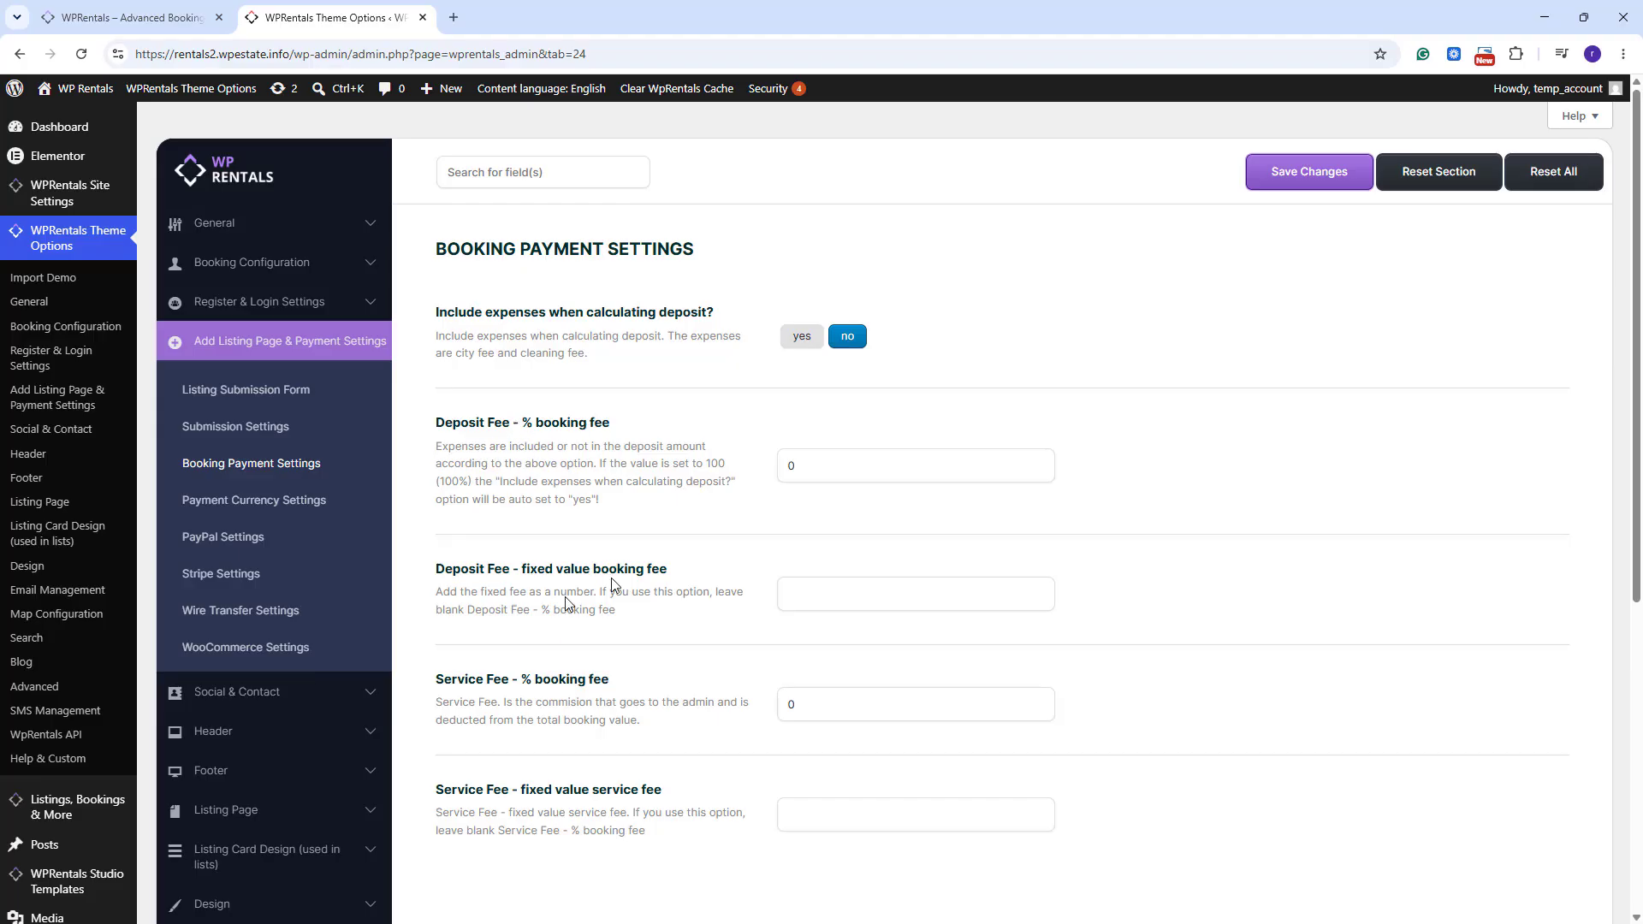
double_click(913, 458)
left_click(828, 469)
type("50")
double_click(844, 714)
type("10")
left_click(801, 341)
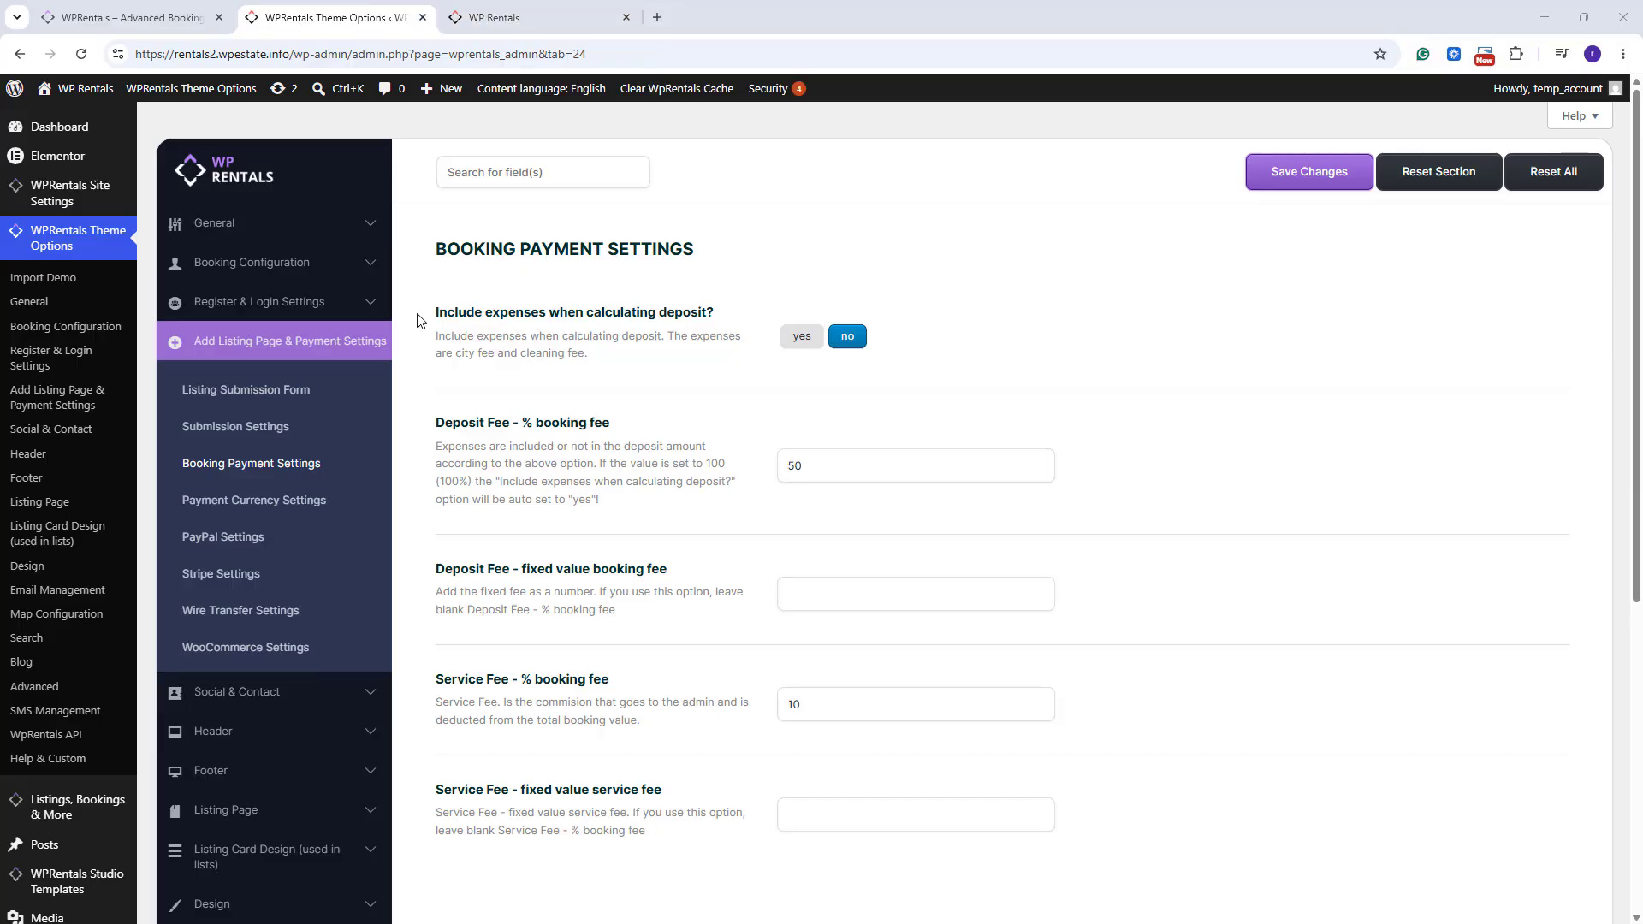
key("ctrl+w")
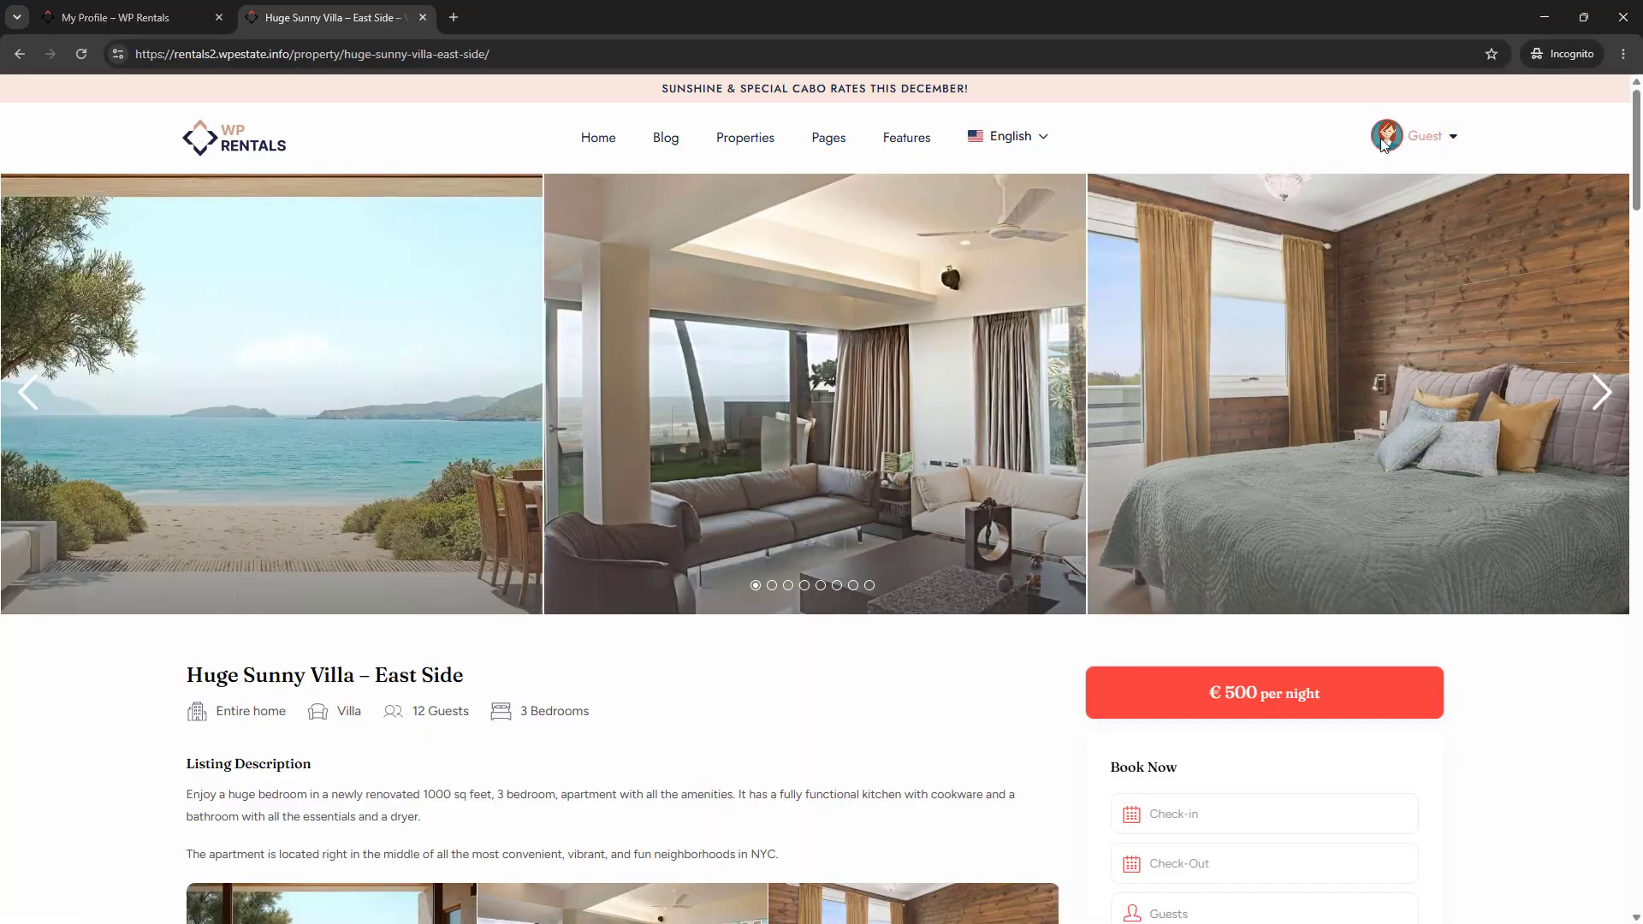
As the guest, book Huge Sunny Villa – East Side from 06-07-2026 to 10-07-2026 for 2 guests, accepting the terms and conditions.
scroll(1496, 356, "down", 5)
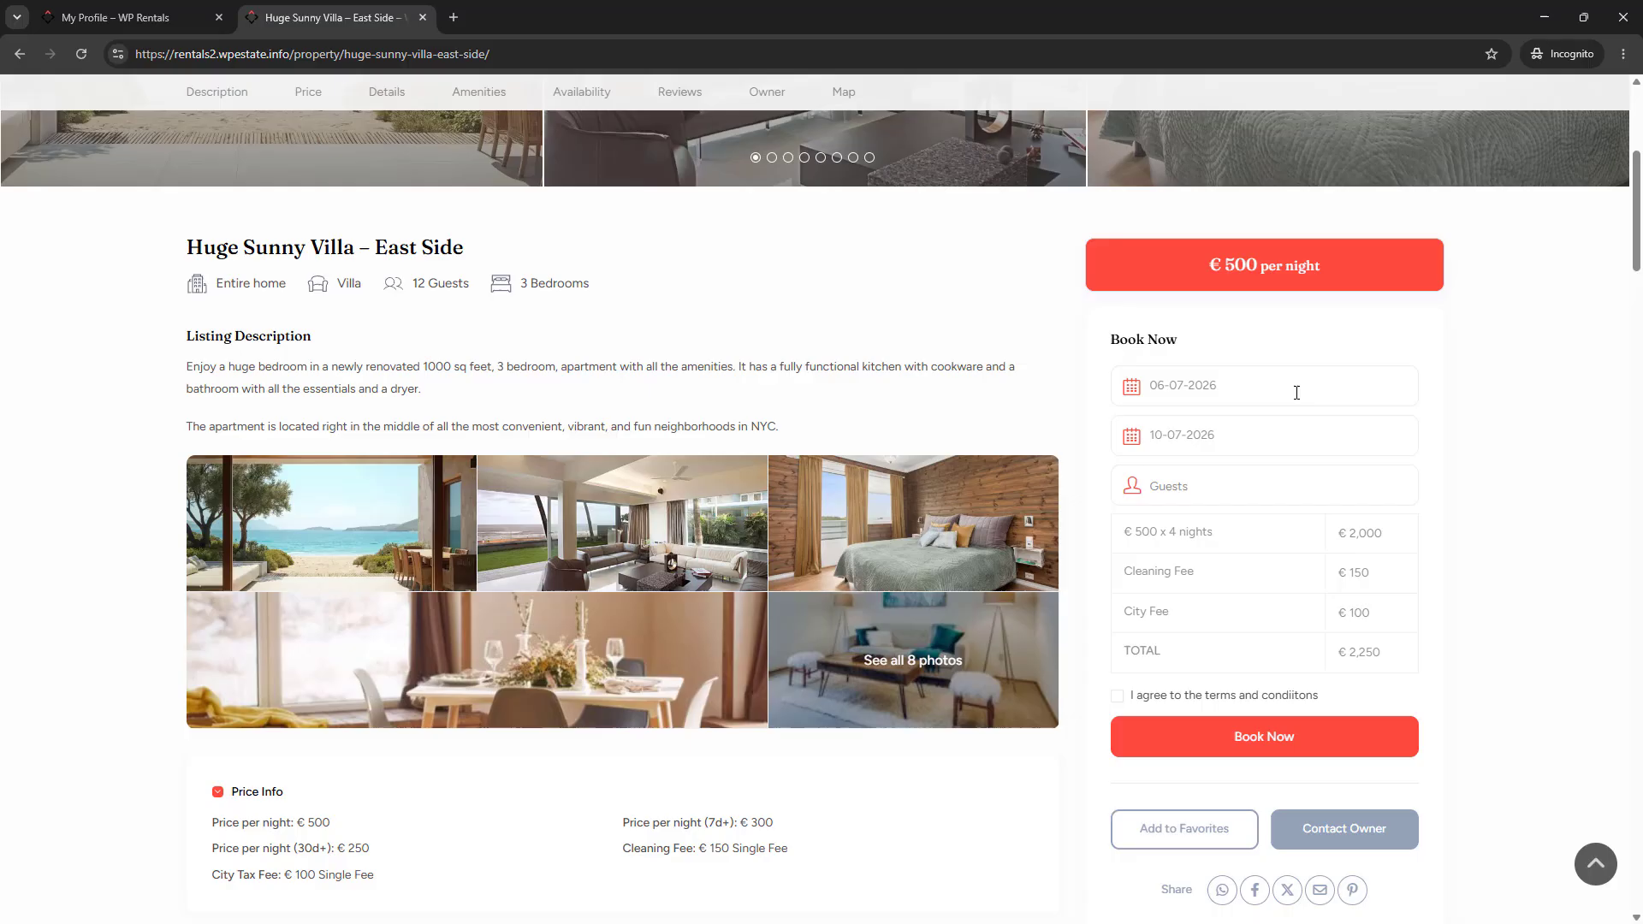
left_click(1210, 485)
left_click(1598, 556)
left_click(1117, 695)
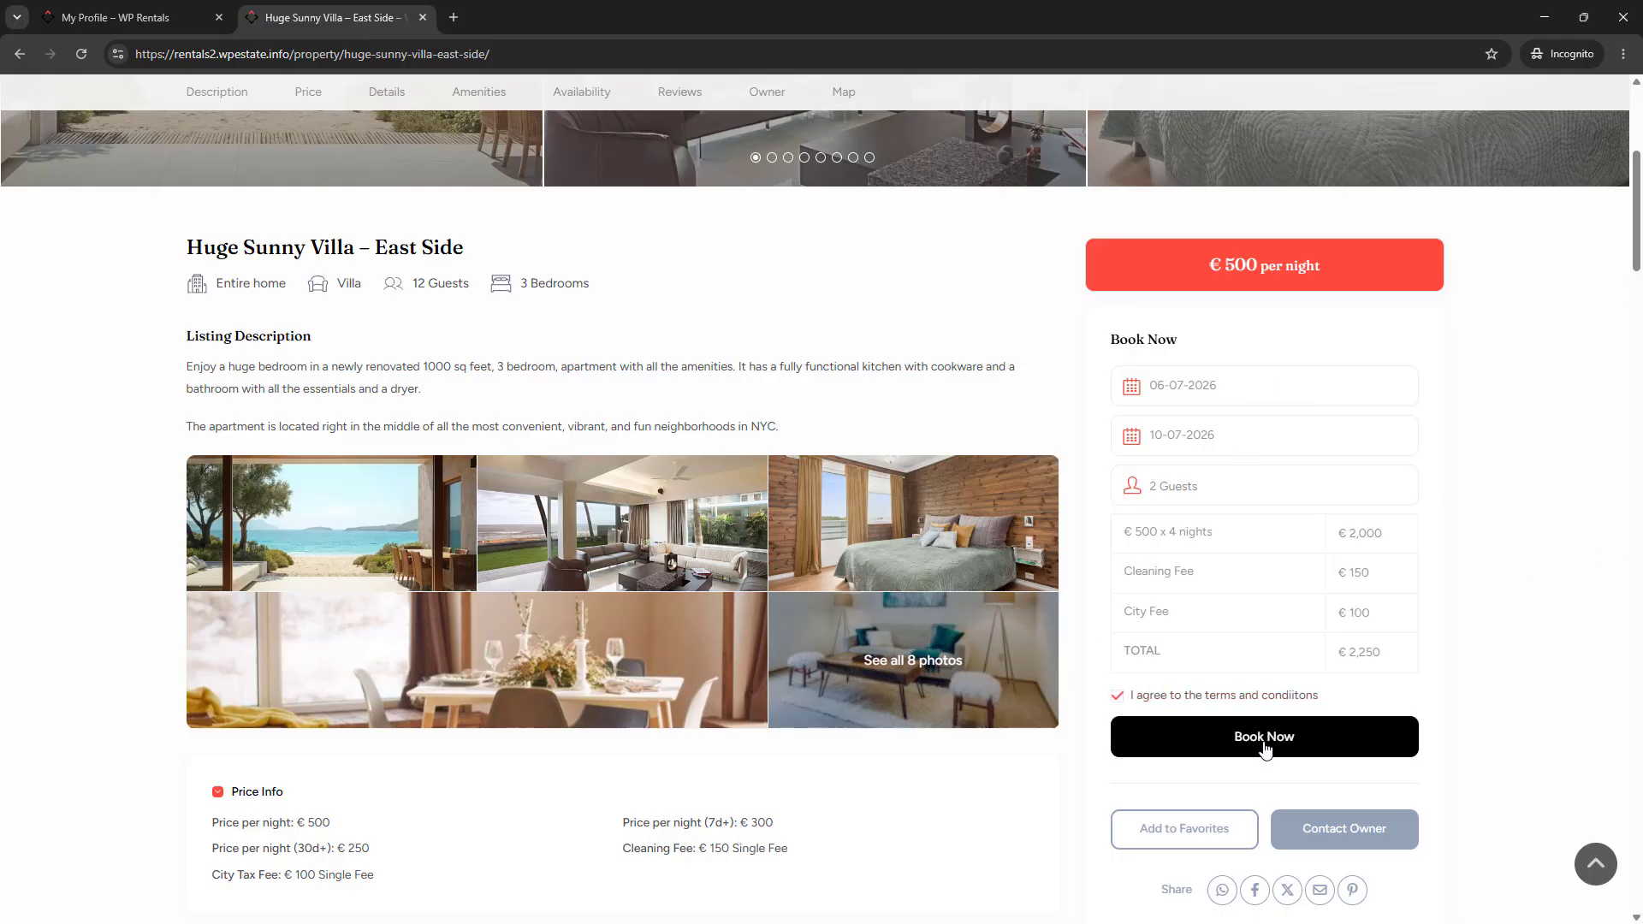
left_click(1264, 744)
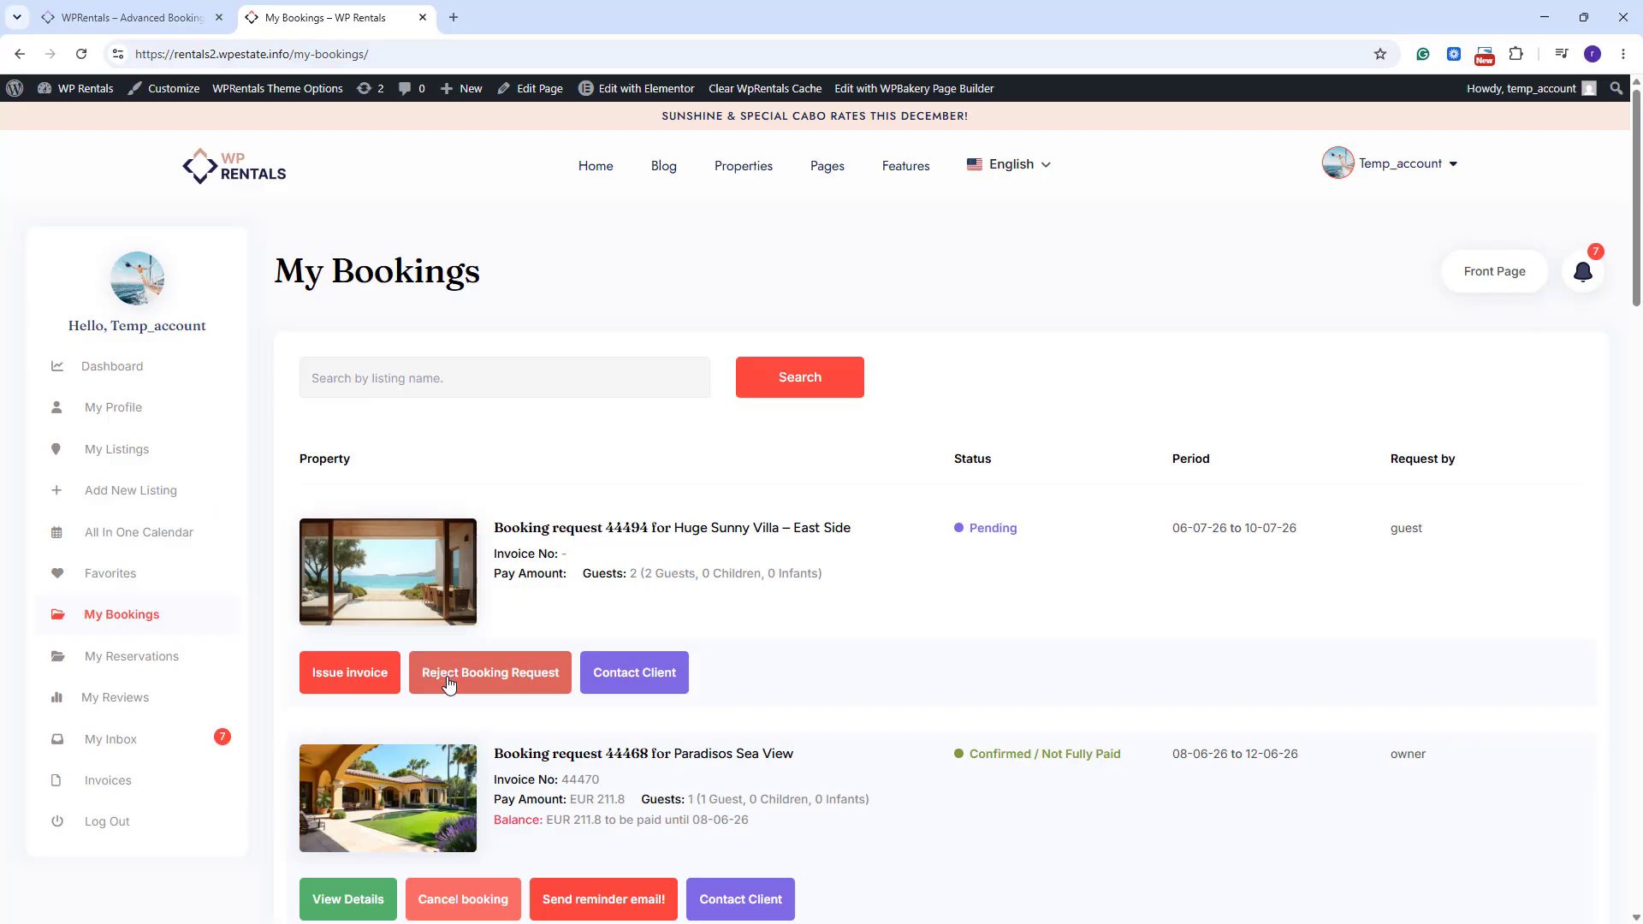
From the owner's bookings, start issuing an invoice for the pending Huge Sunny Villa – East Side request.
left_click(349, 675)
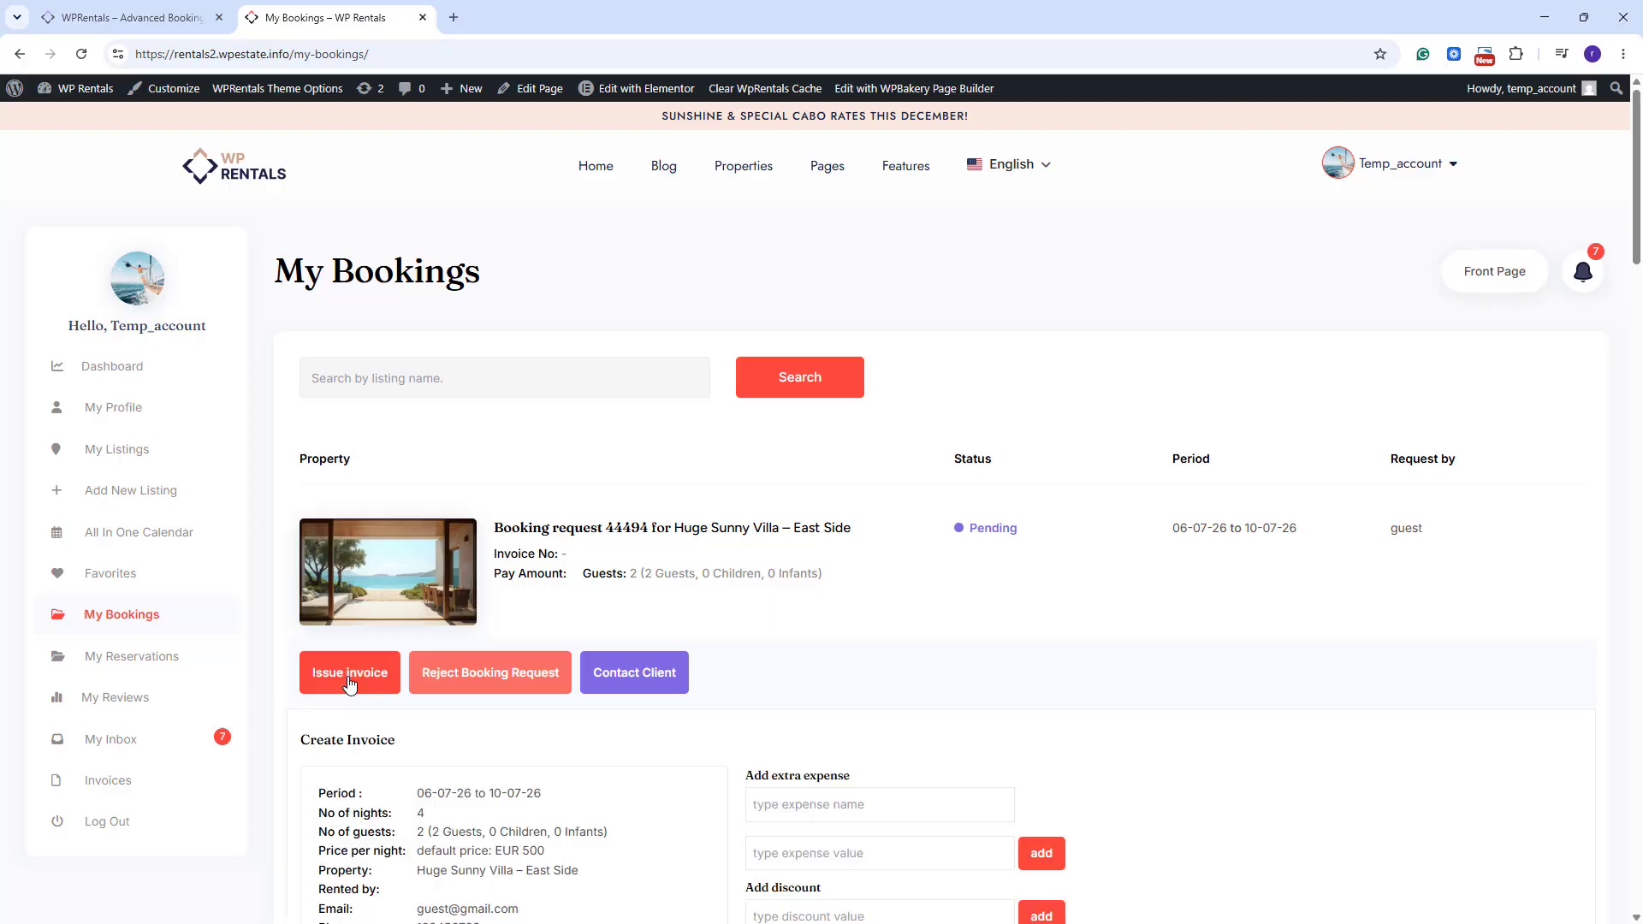
scroll(349, 682, "down", 3)
scroll(349, 682, "down", 3)
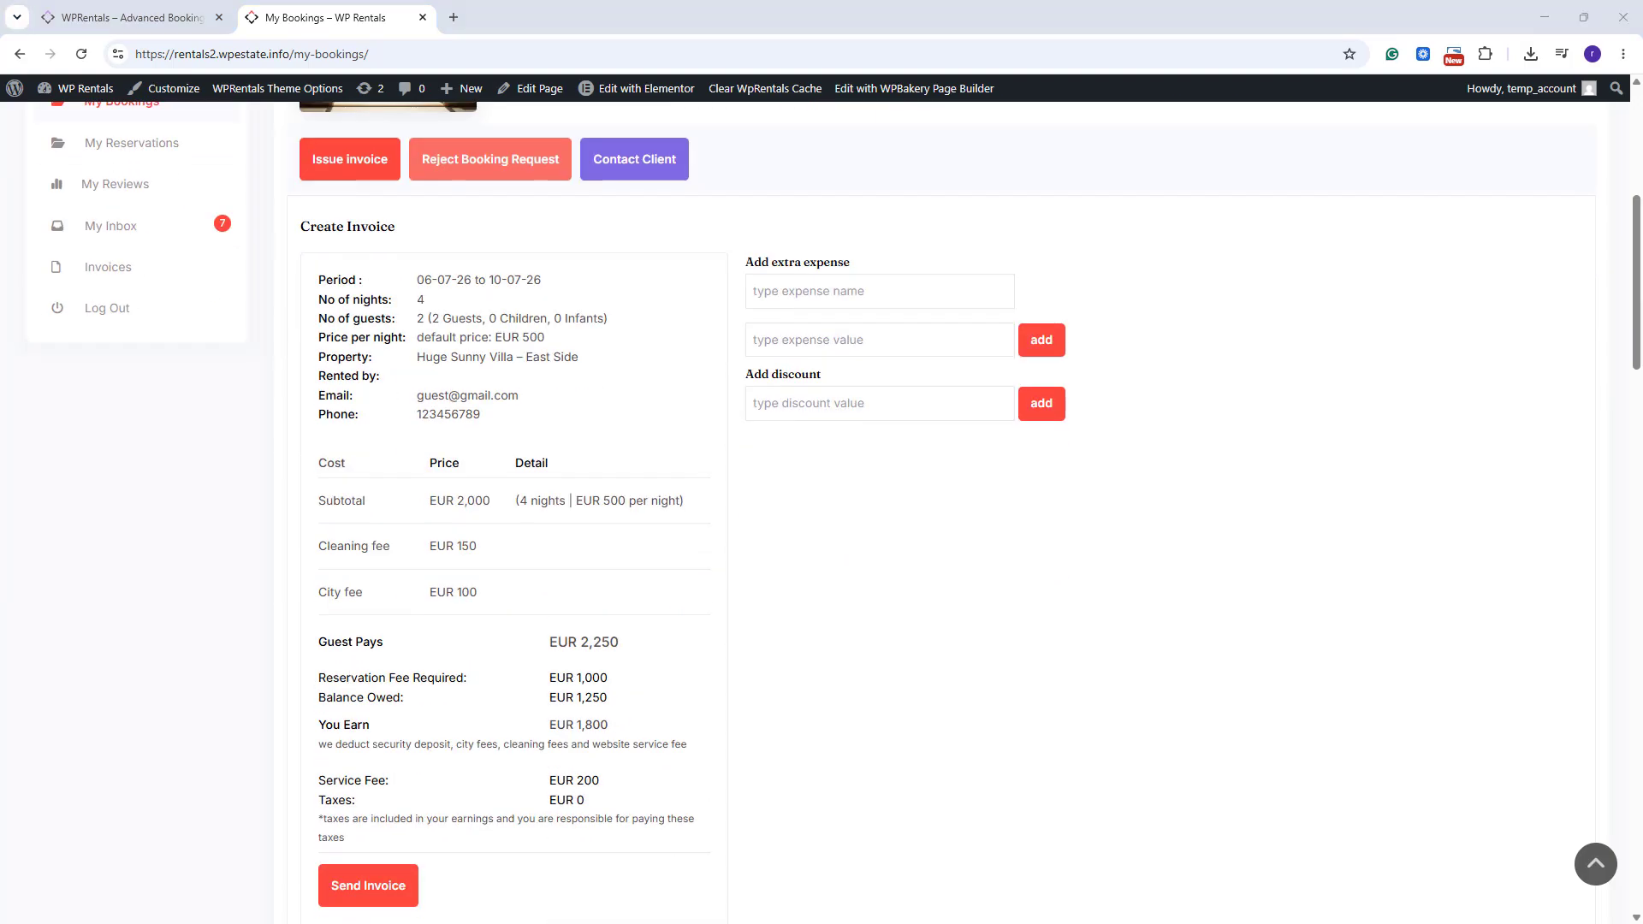
scroll(897, 659, "down", 1)
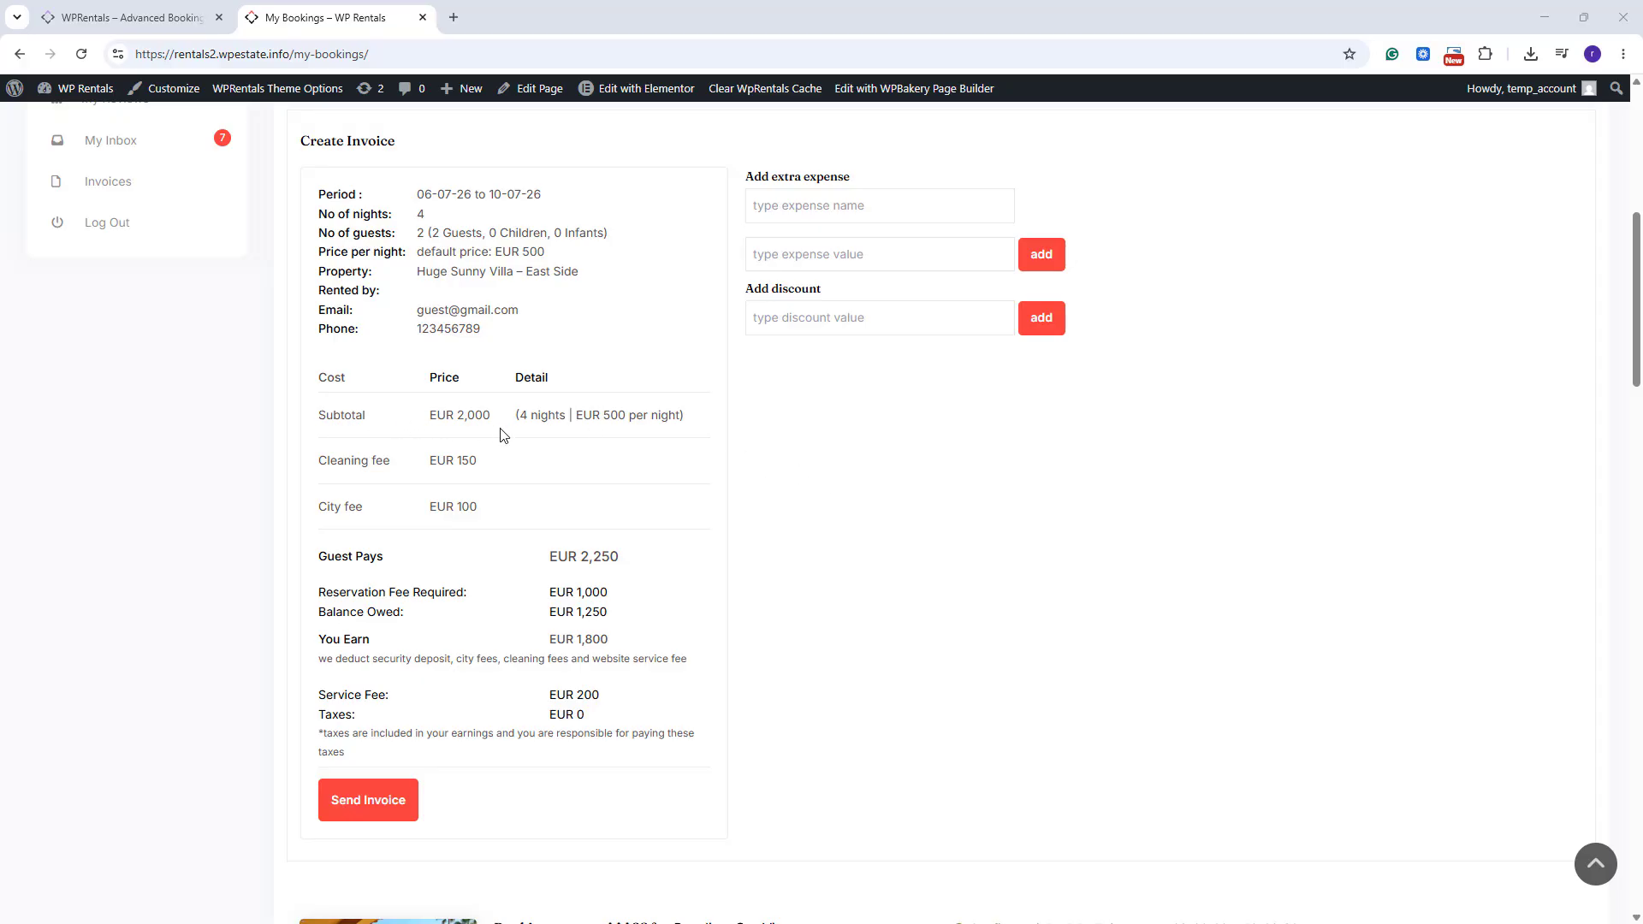
Examine the draft invoice's subtotal, required reservation fee, service fee and owner earnings.
left_click_drag(428, 415, 500, 421)
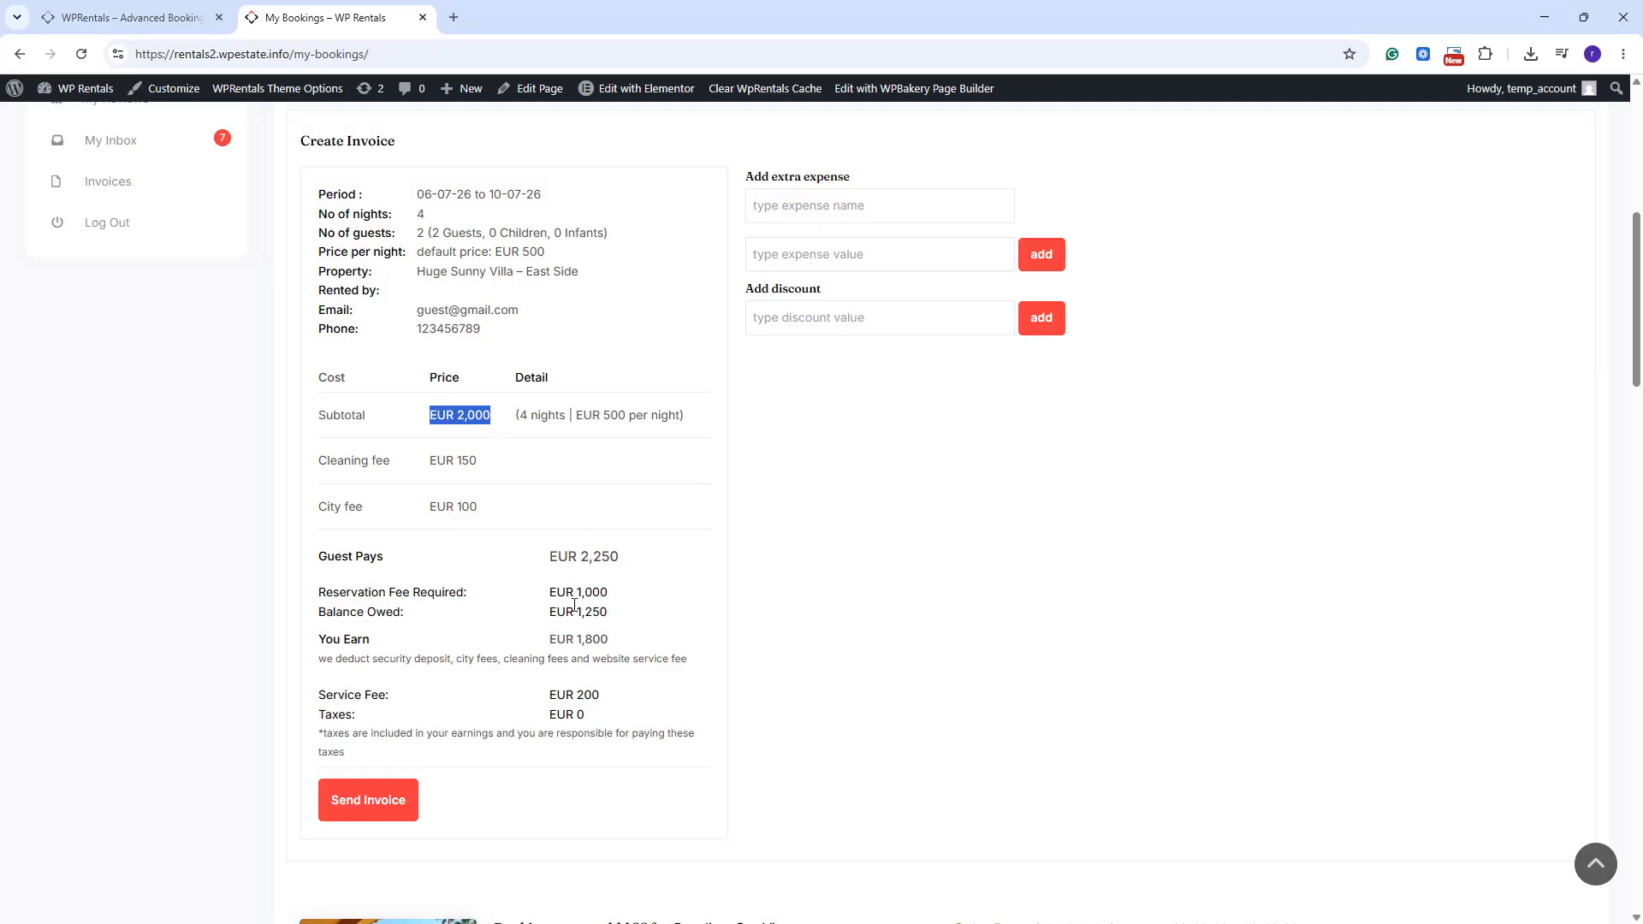
left_click_drag(610, 592, 577, 592)
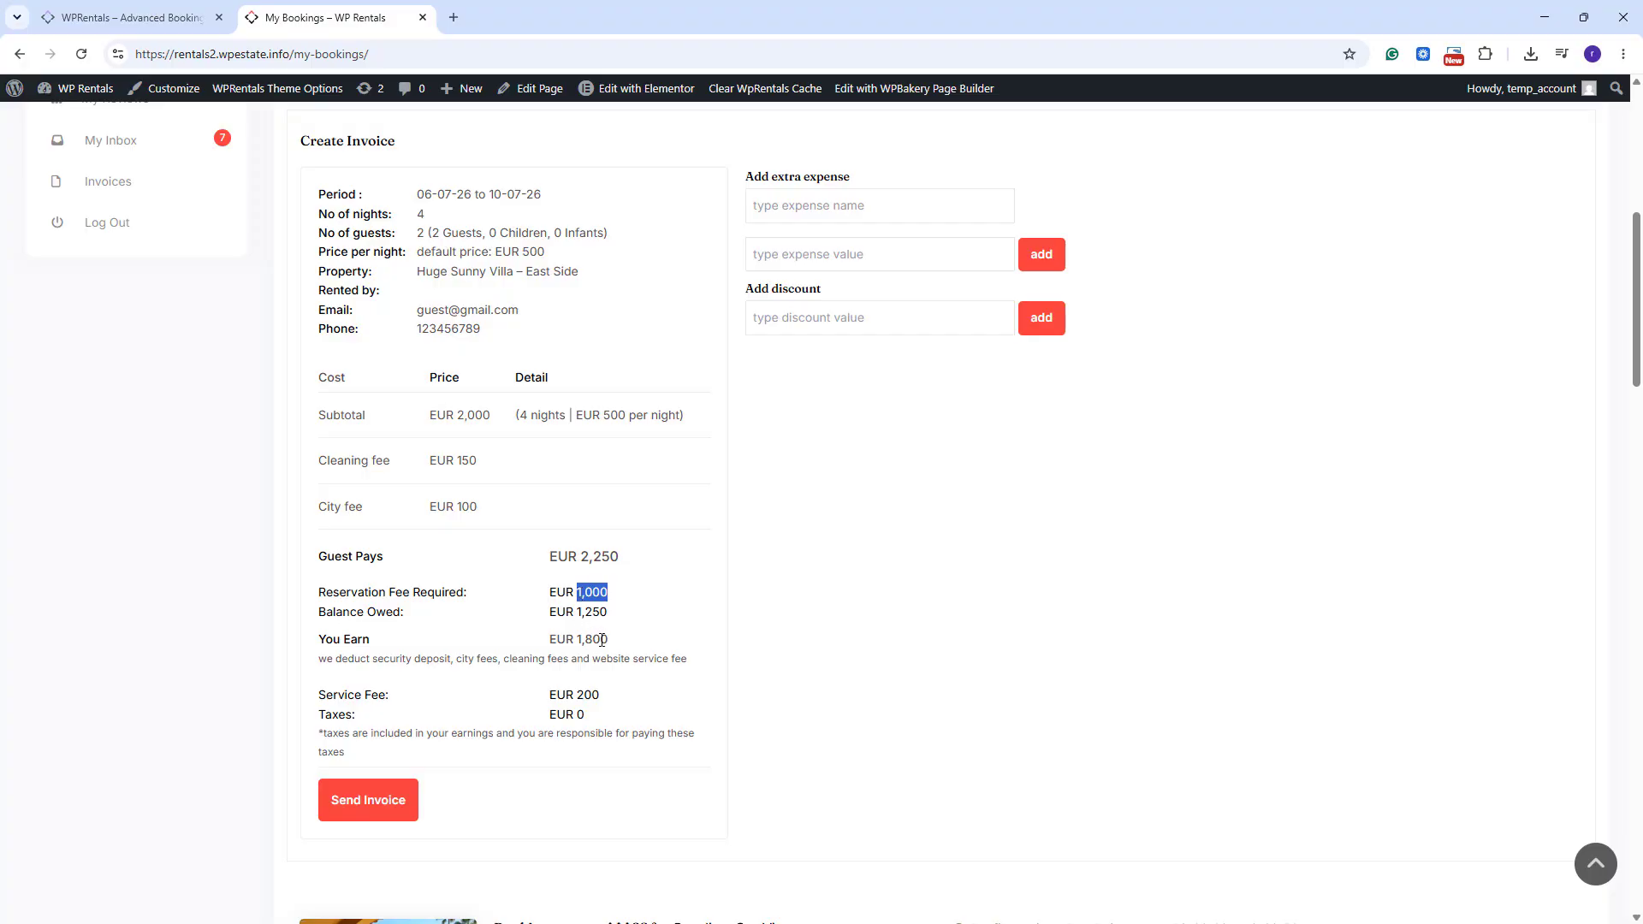
left_click_drag(613, 697, 579, 700)
scroll(719, 689, "down", 1)
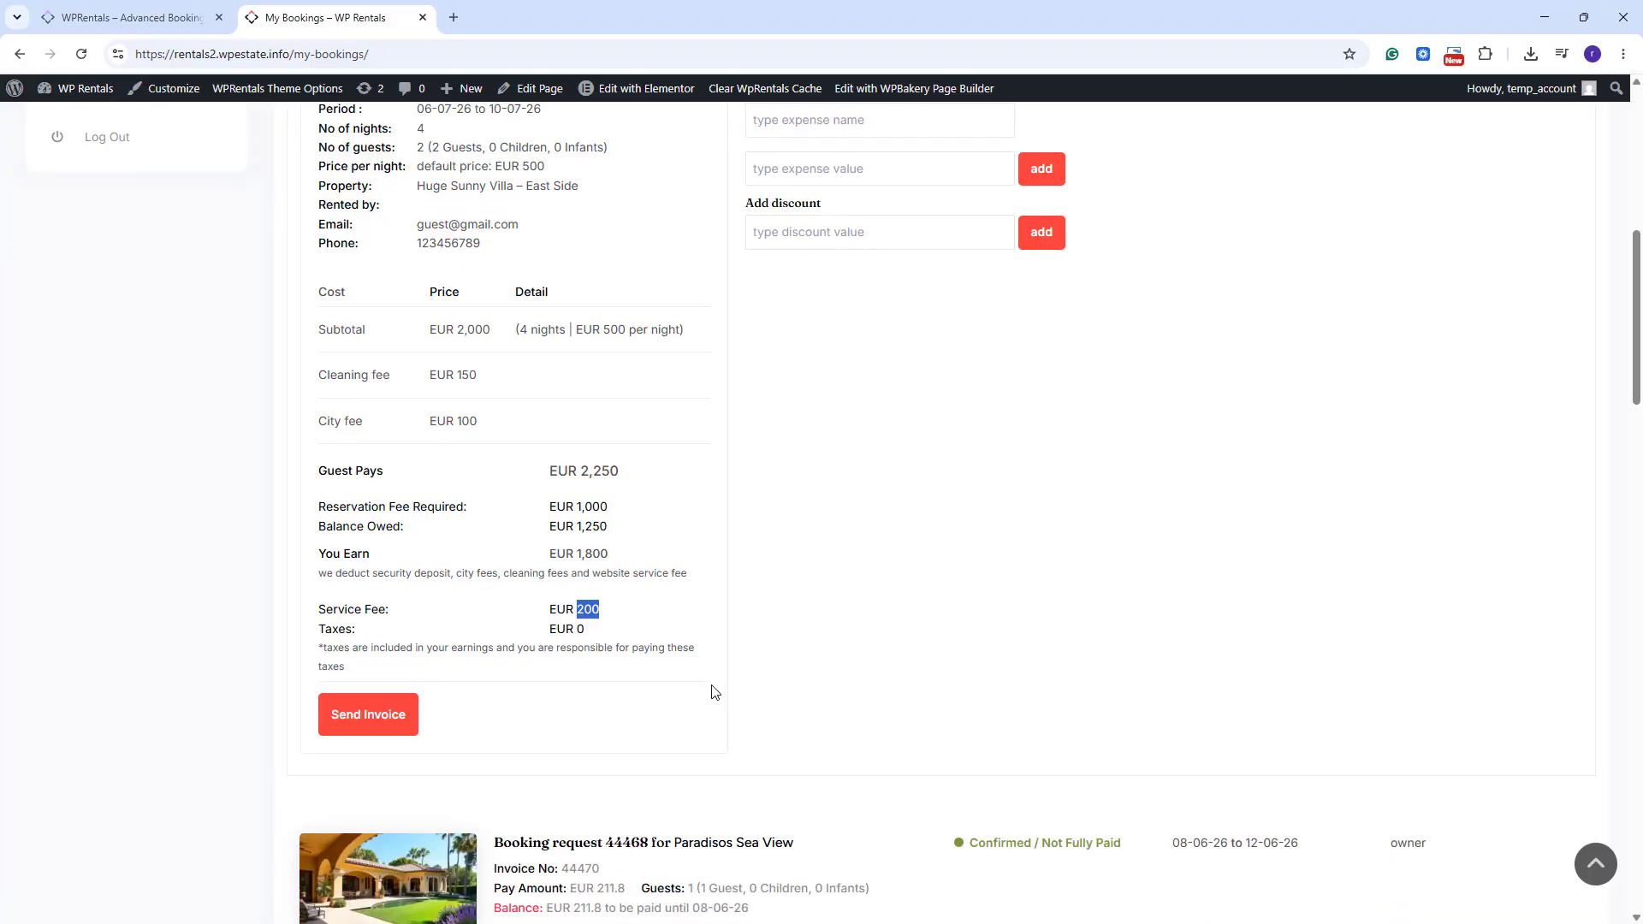
scroll(713, 689, "up", 1)
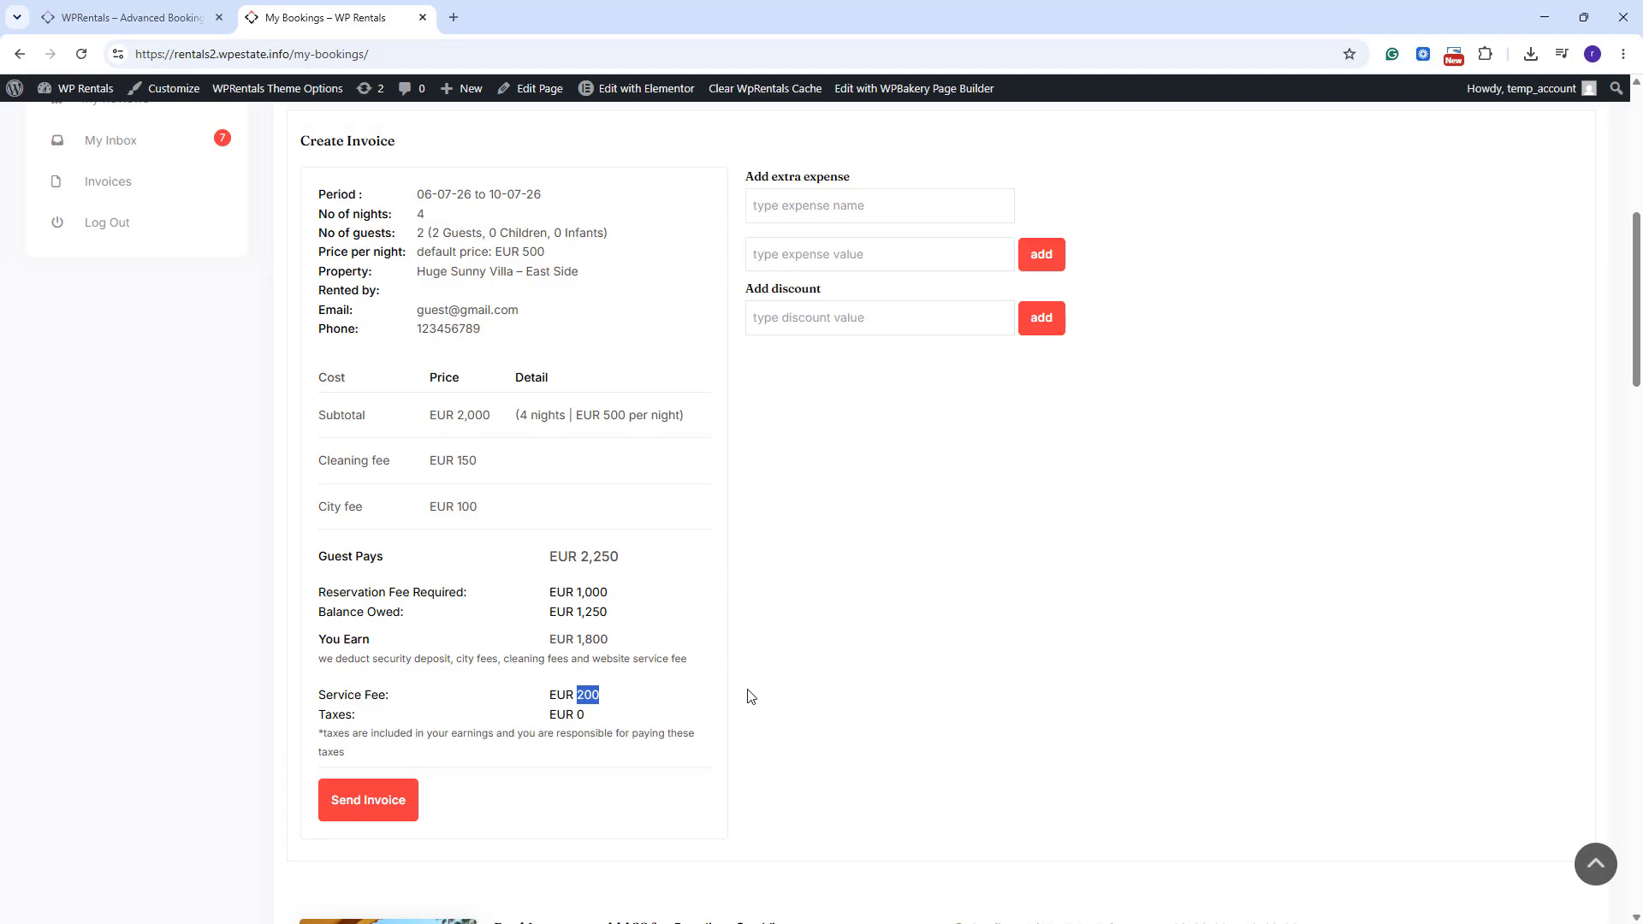
left_click(619, 644)
left_click_drag(620, 643, 552, 638)
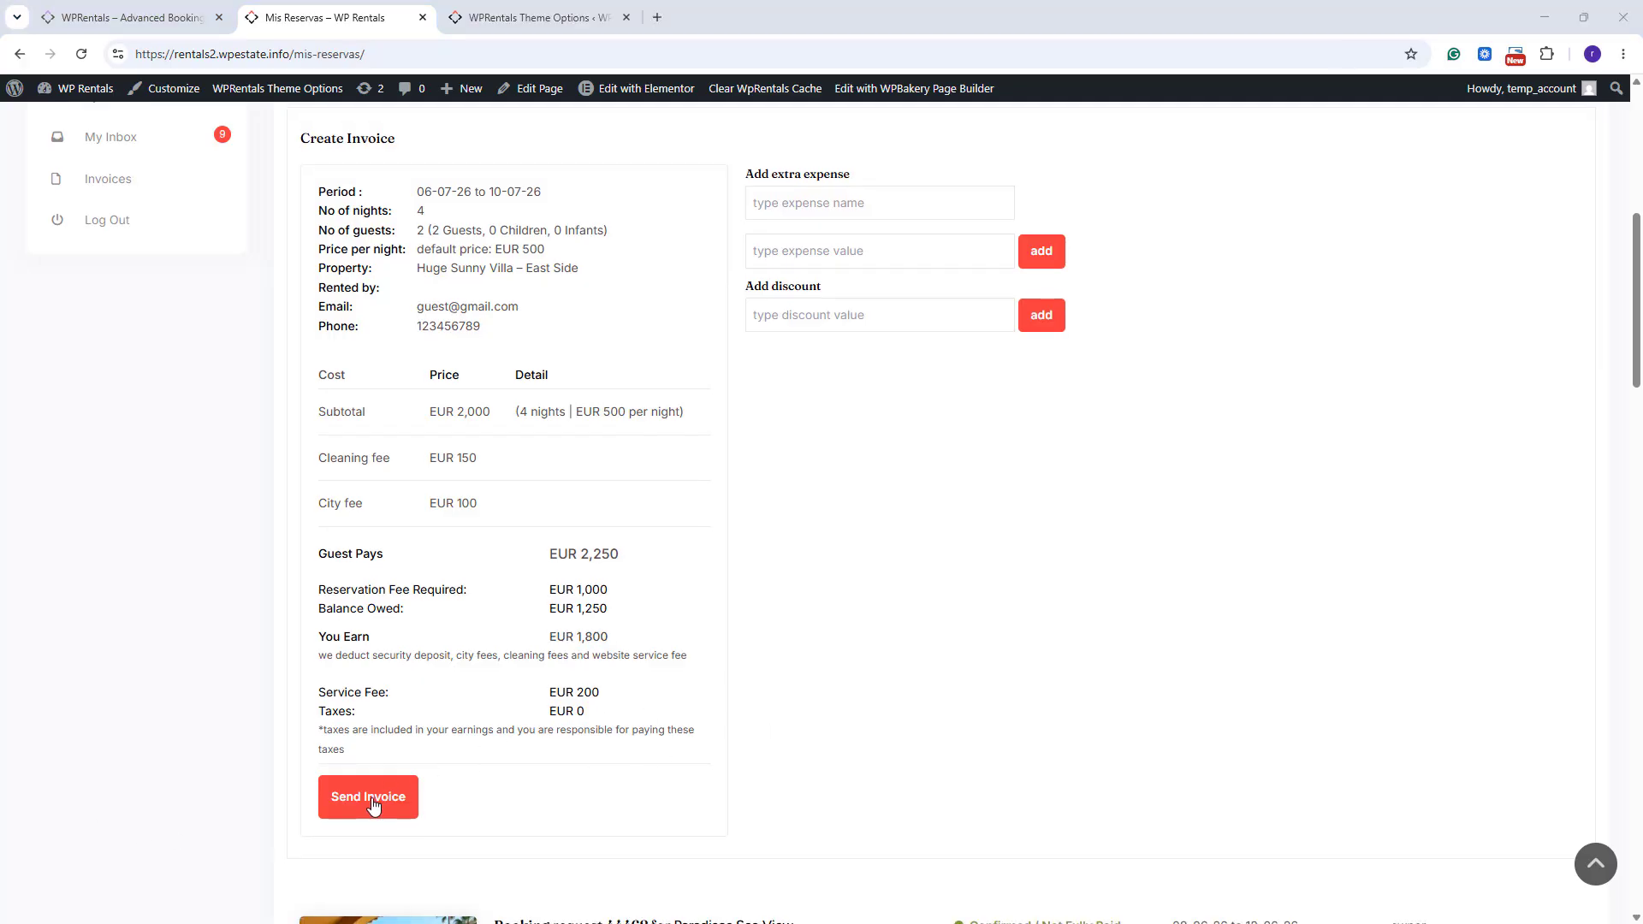
Send the invoice for the Huge Sunny Villa – East Side booking to the guest.
left_click(373, 806)
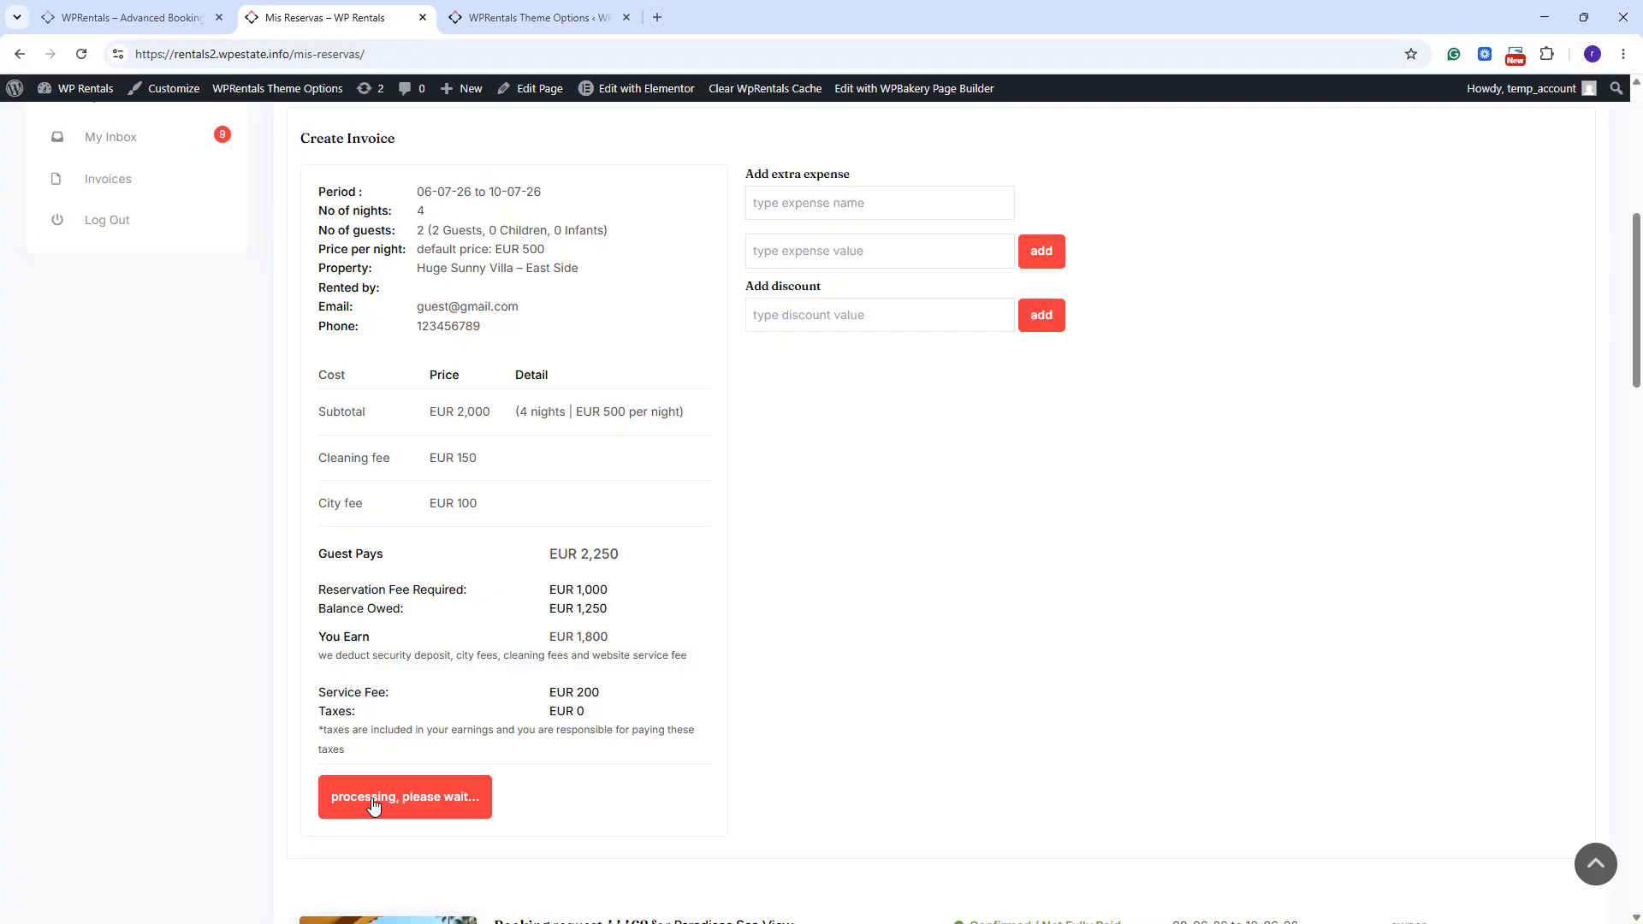
scroll(684, 479, "up", 4)
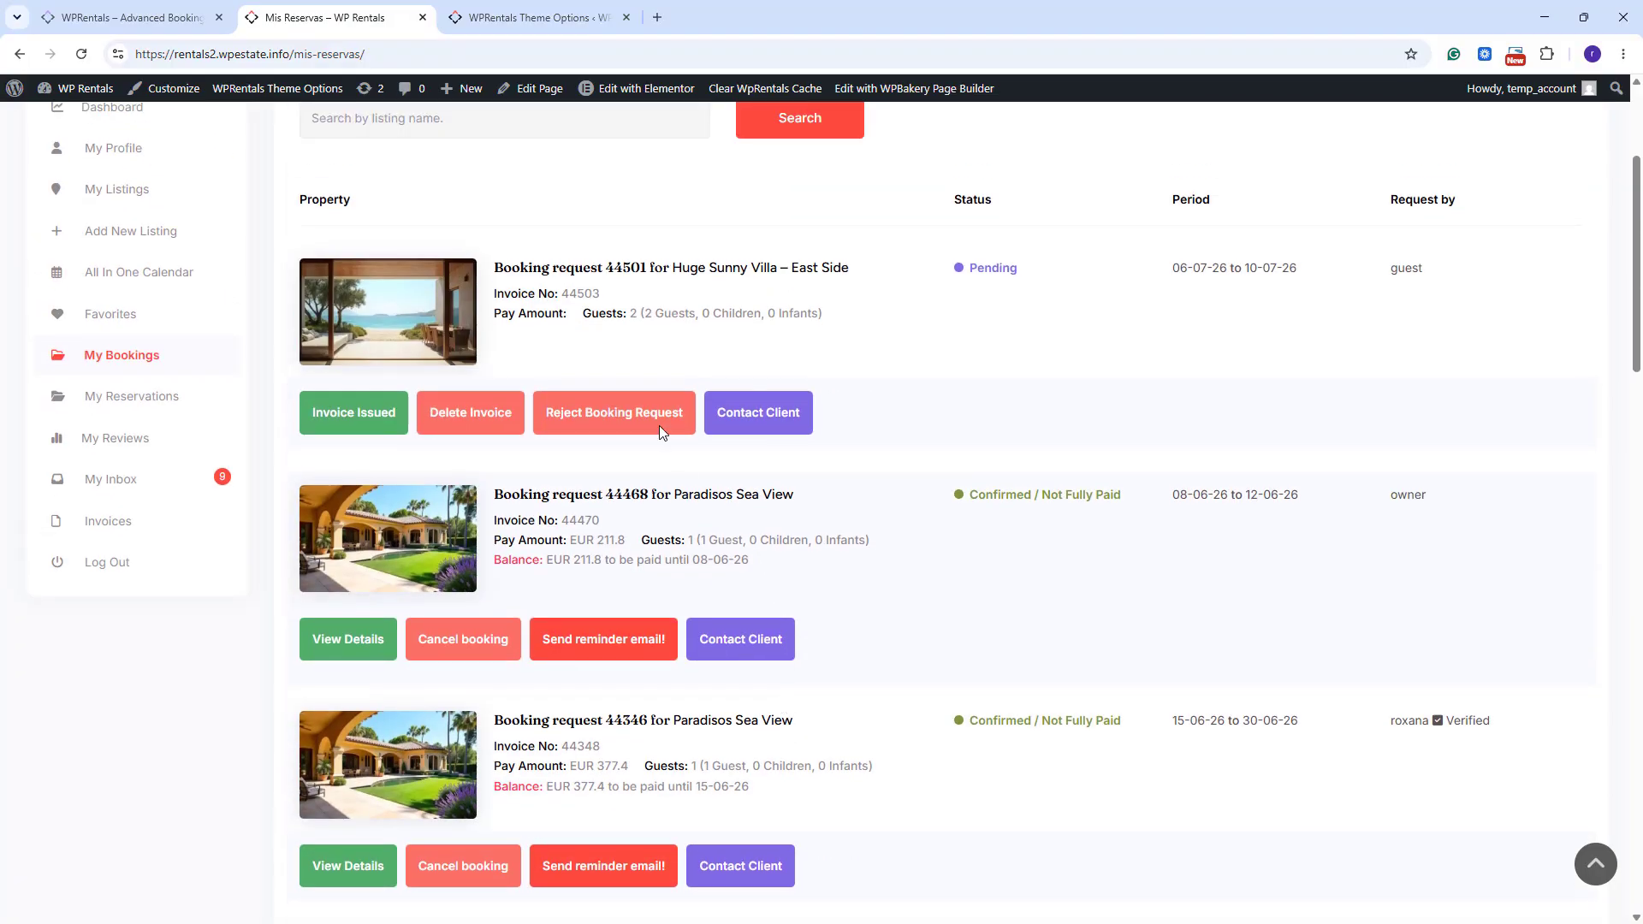
scroll(666, 419, "up", 2)
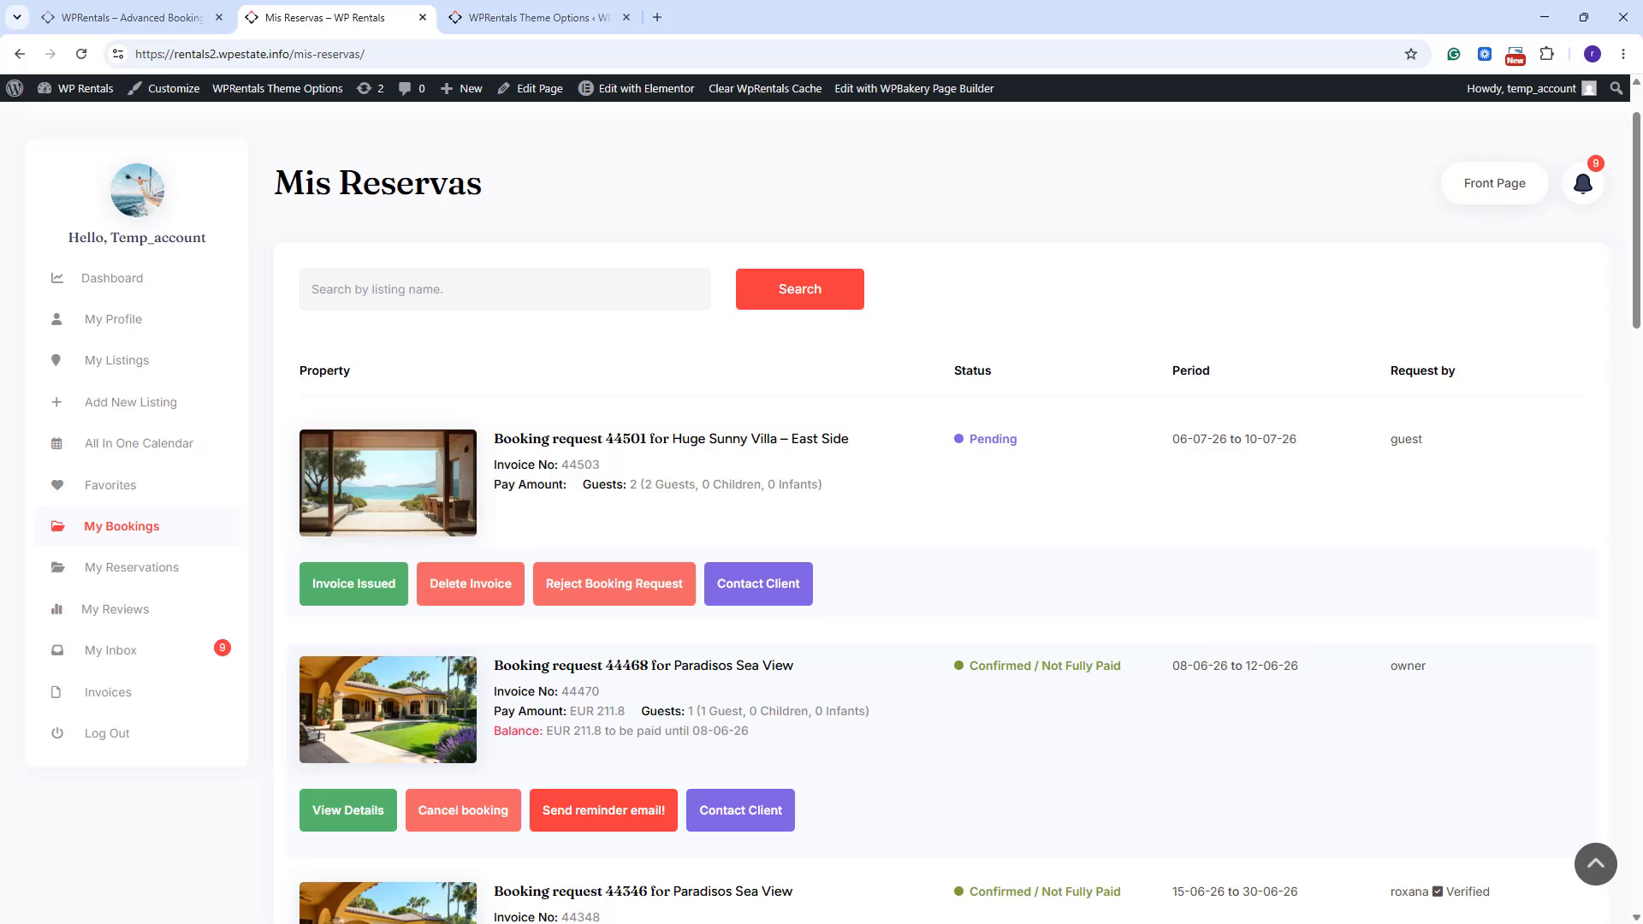
Switch to the guest's browser window and open the invoice created for the villa reservation.
key("alt+Tab")
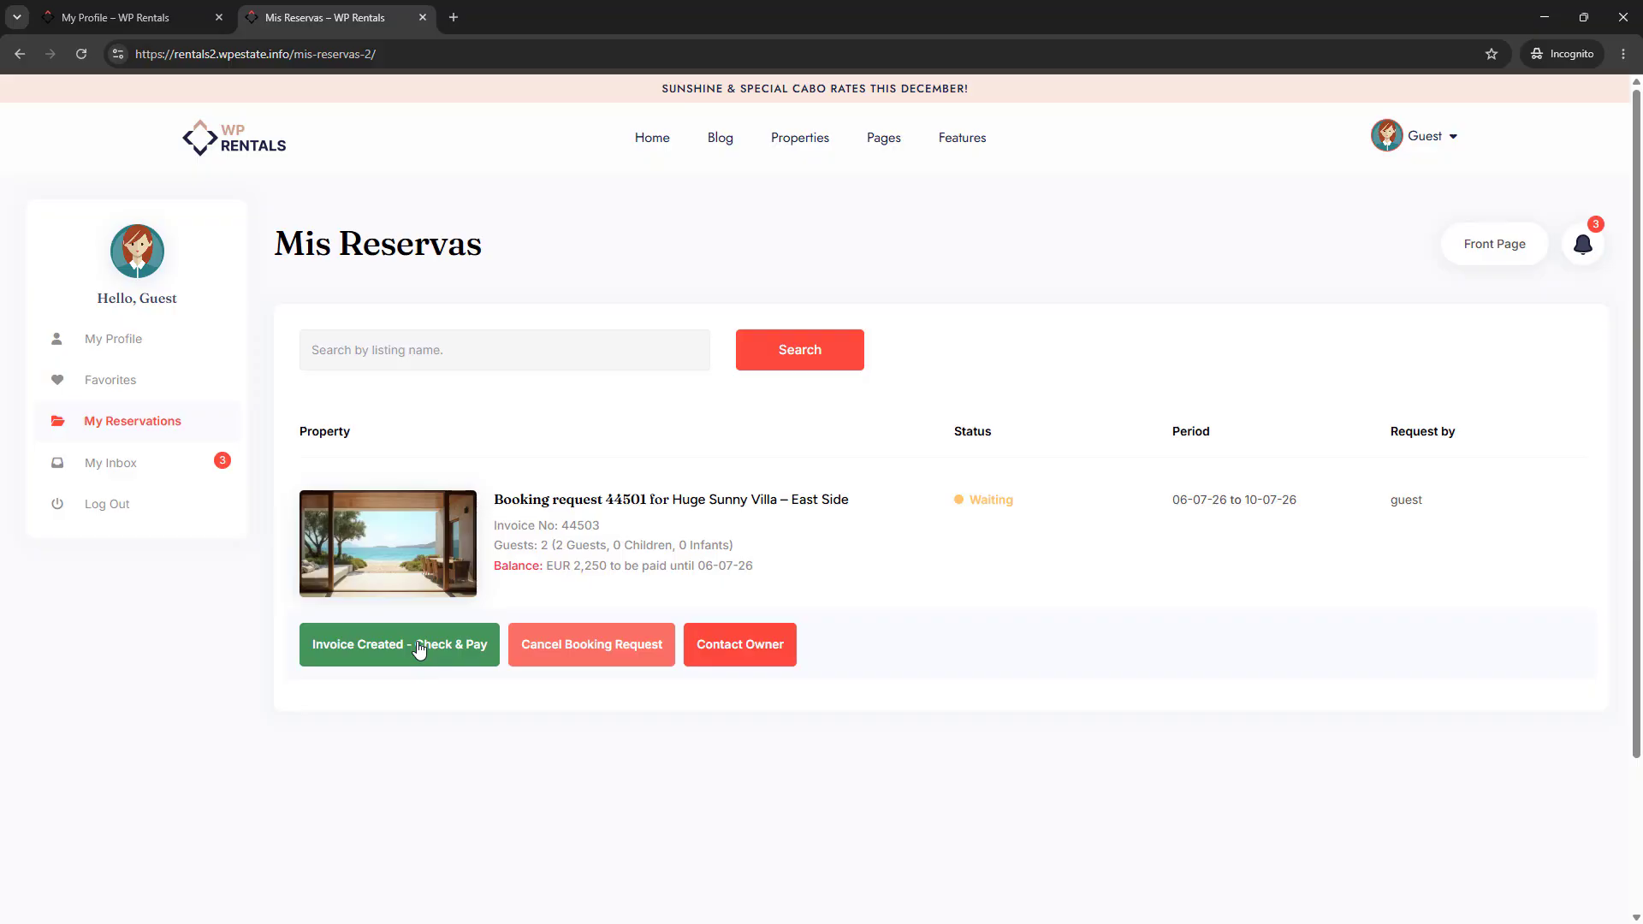
left_click(419, 650)
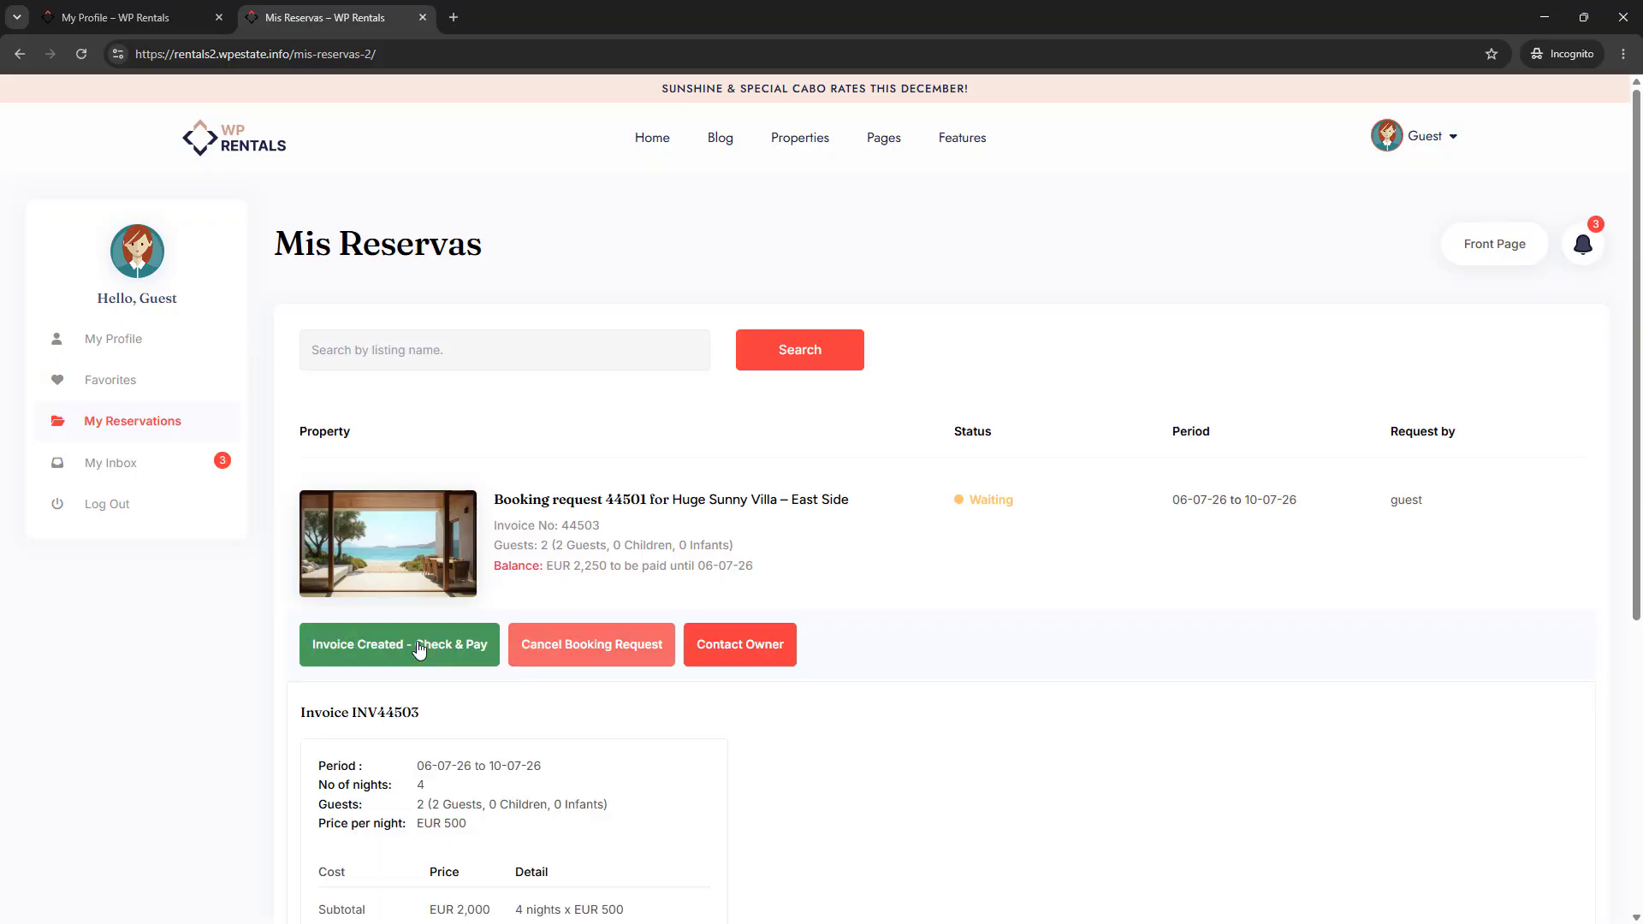
scroll(418, 640, "down", 5)
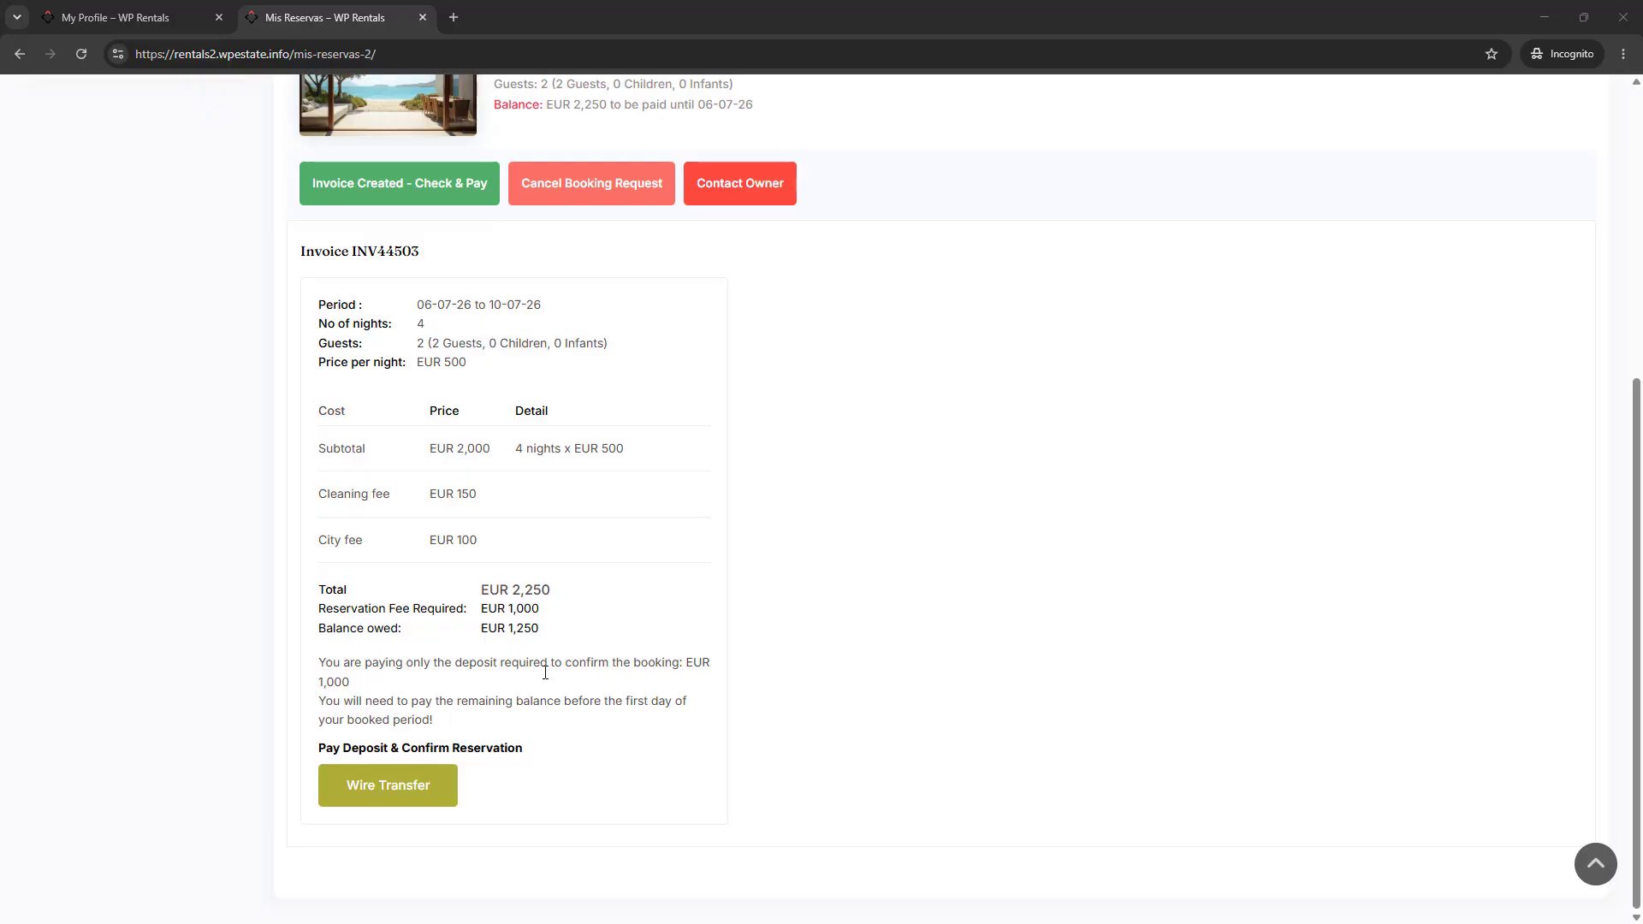
Choose wire transfer for the deposit, request the invoice, and close the direct payment instructions.
left_click(406, 794)
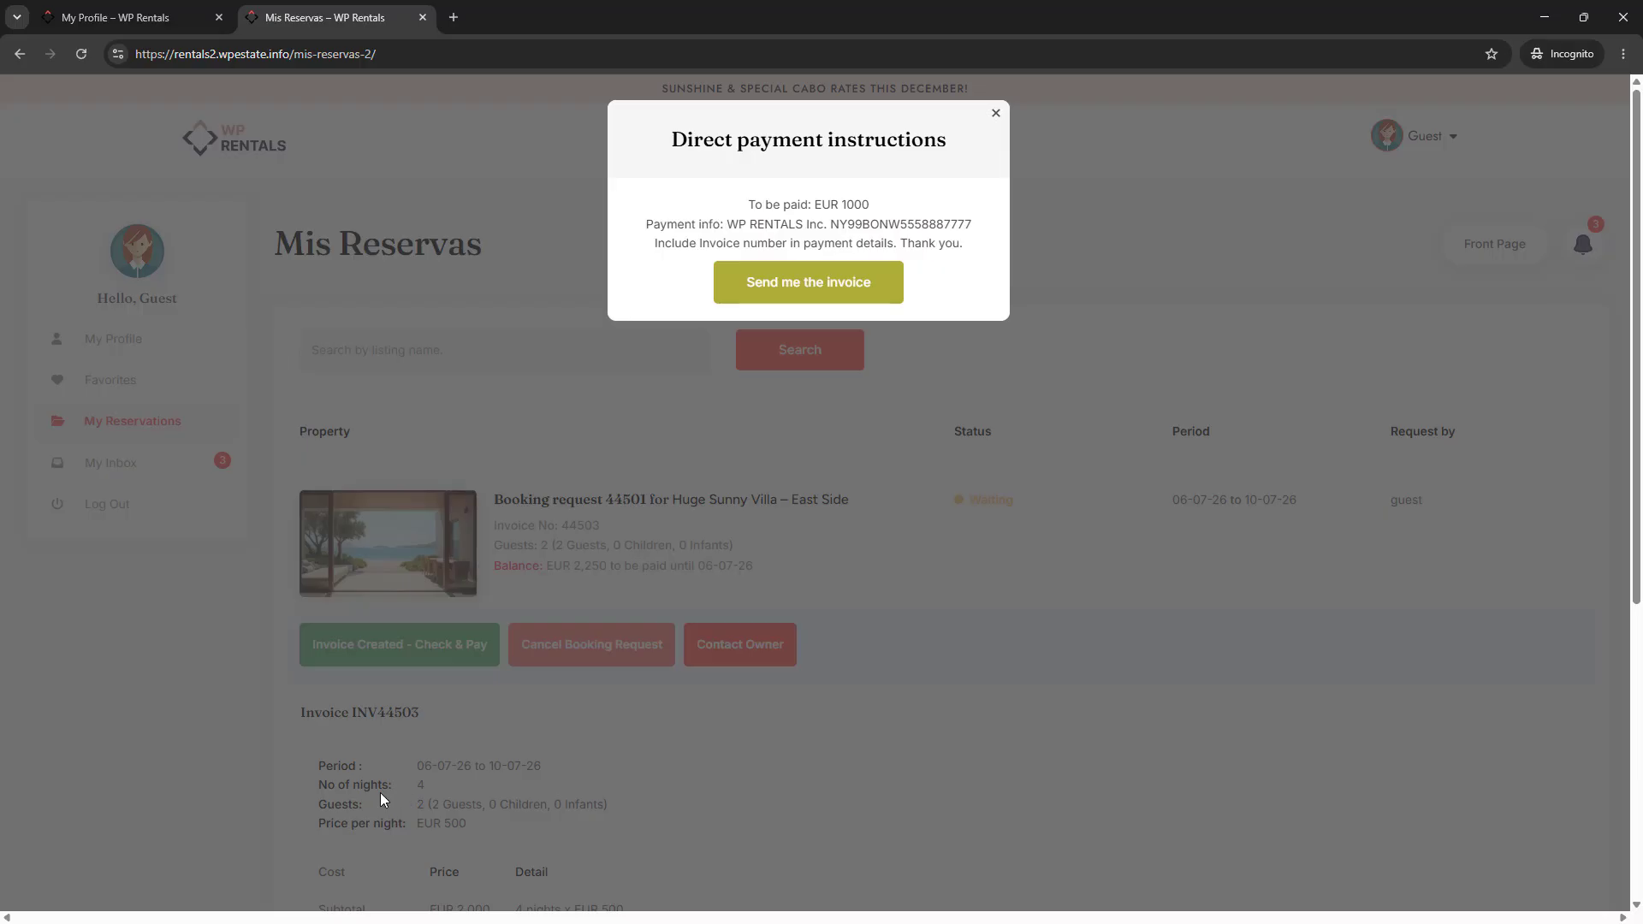
left_click(821, 297)
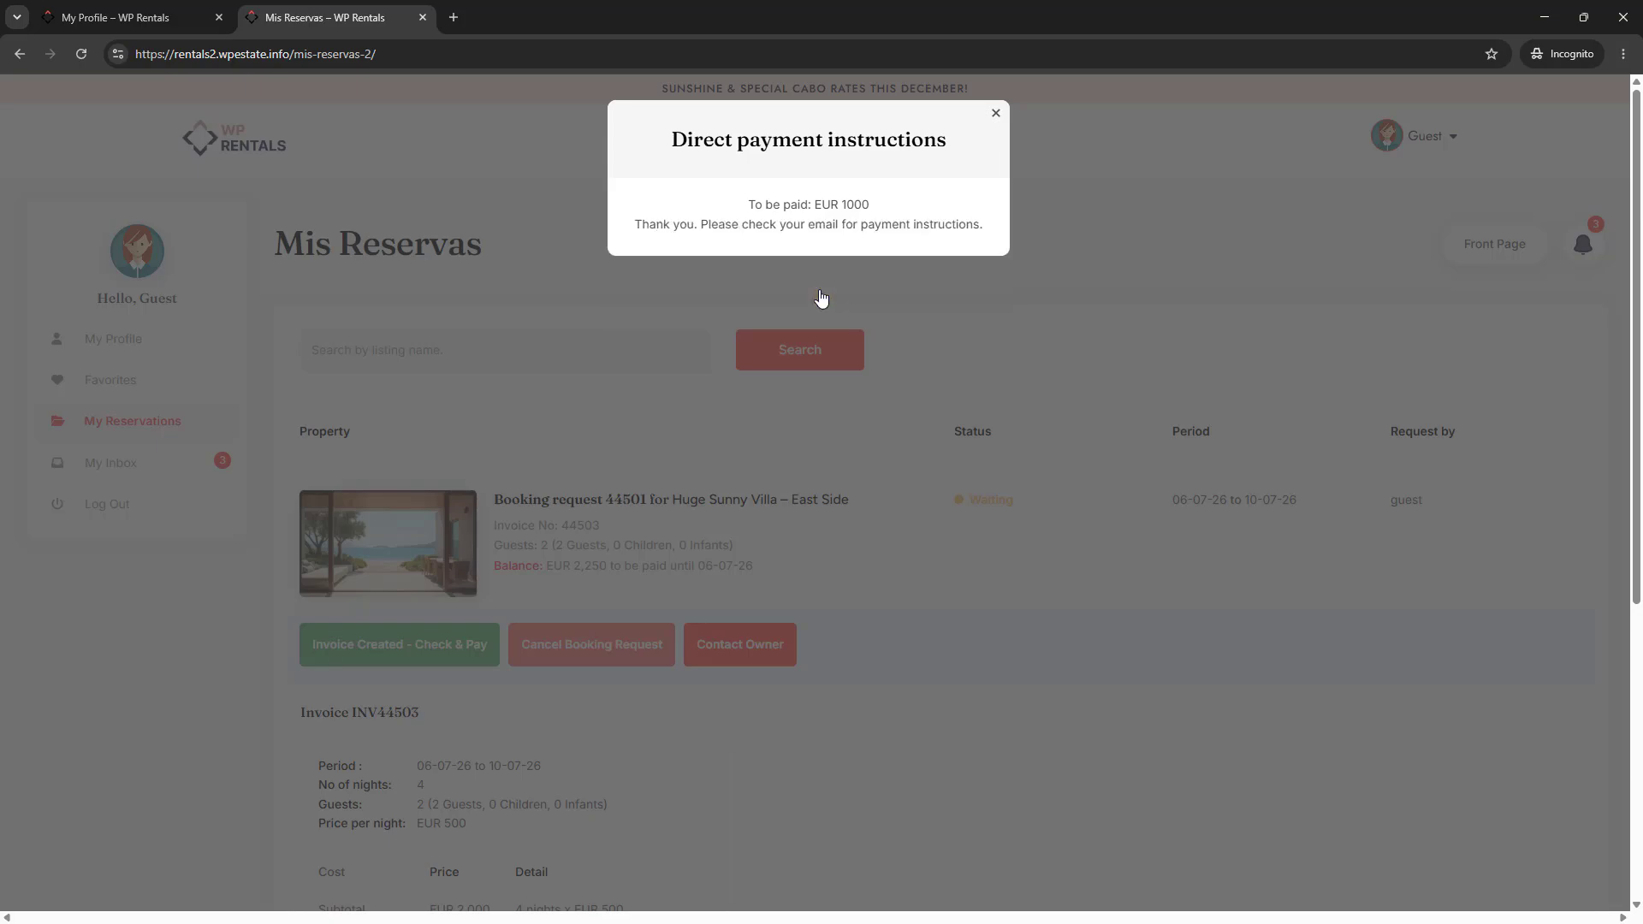
left_click(993, 115)
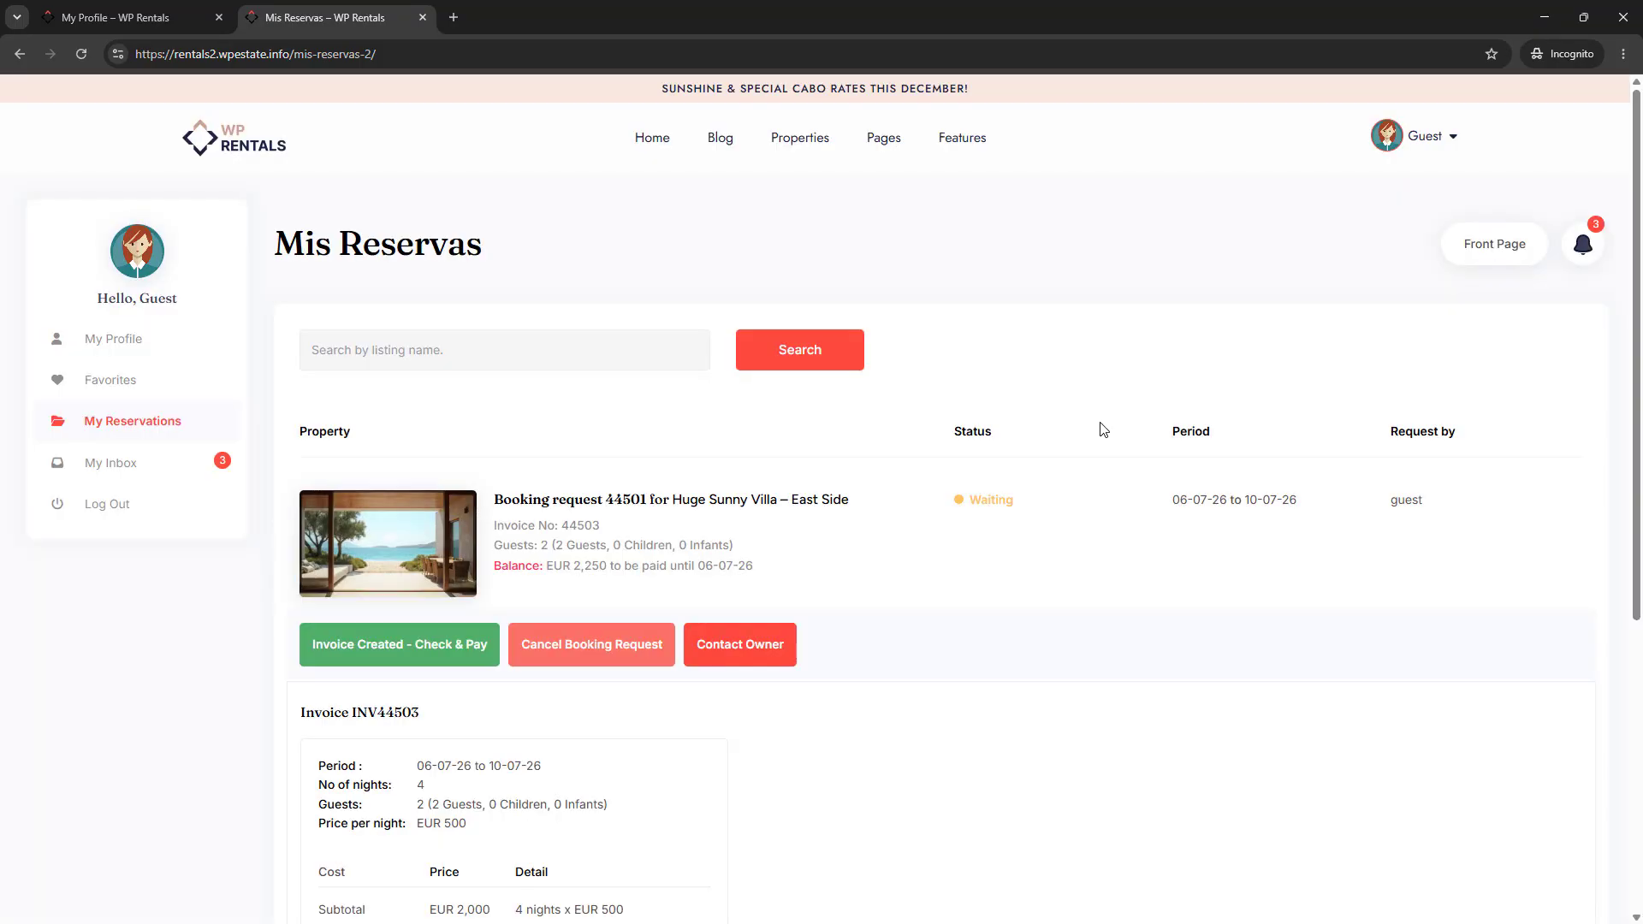
Open the newly issued villa invoice in the WordPress admin and mark its wire payment as received to activate the purchase.
key("alt+Tab")
left_click(523, 12)
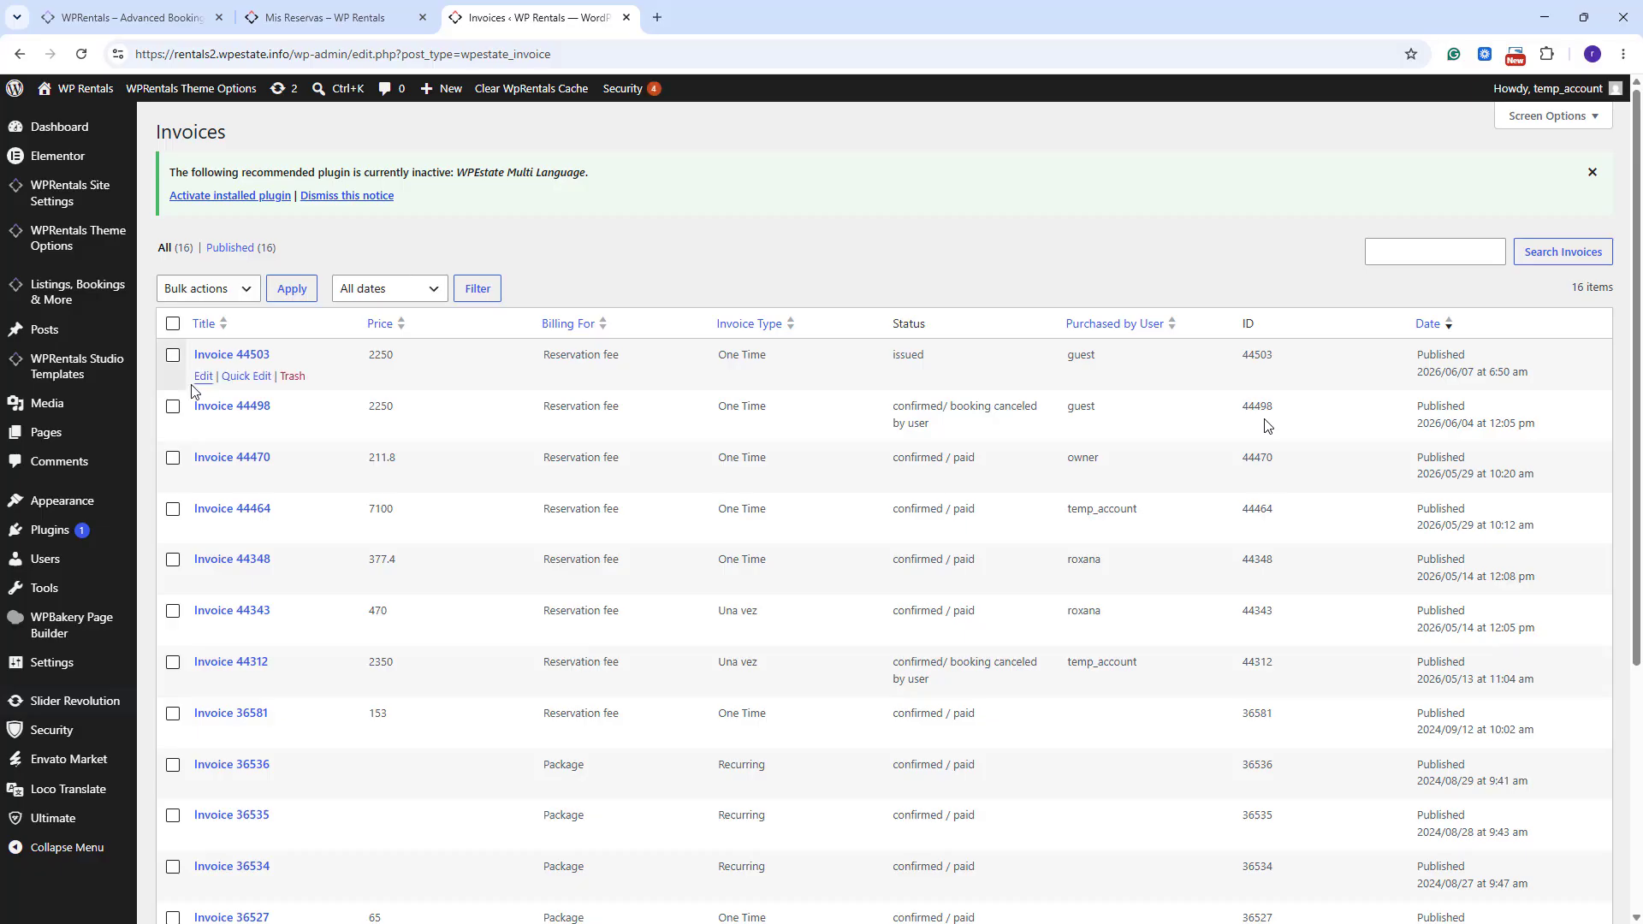
left_click(203, 377)
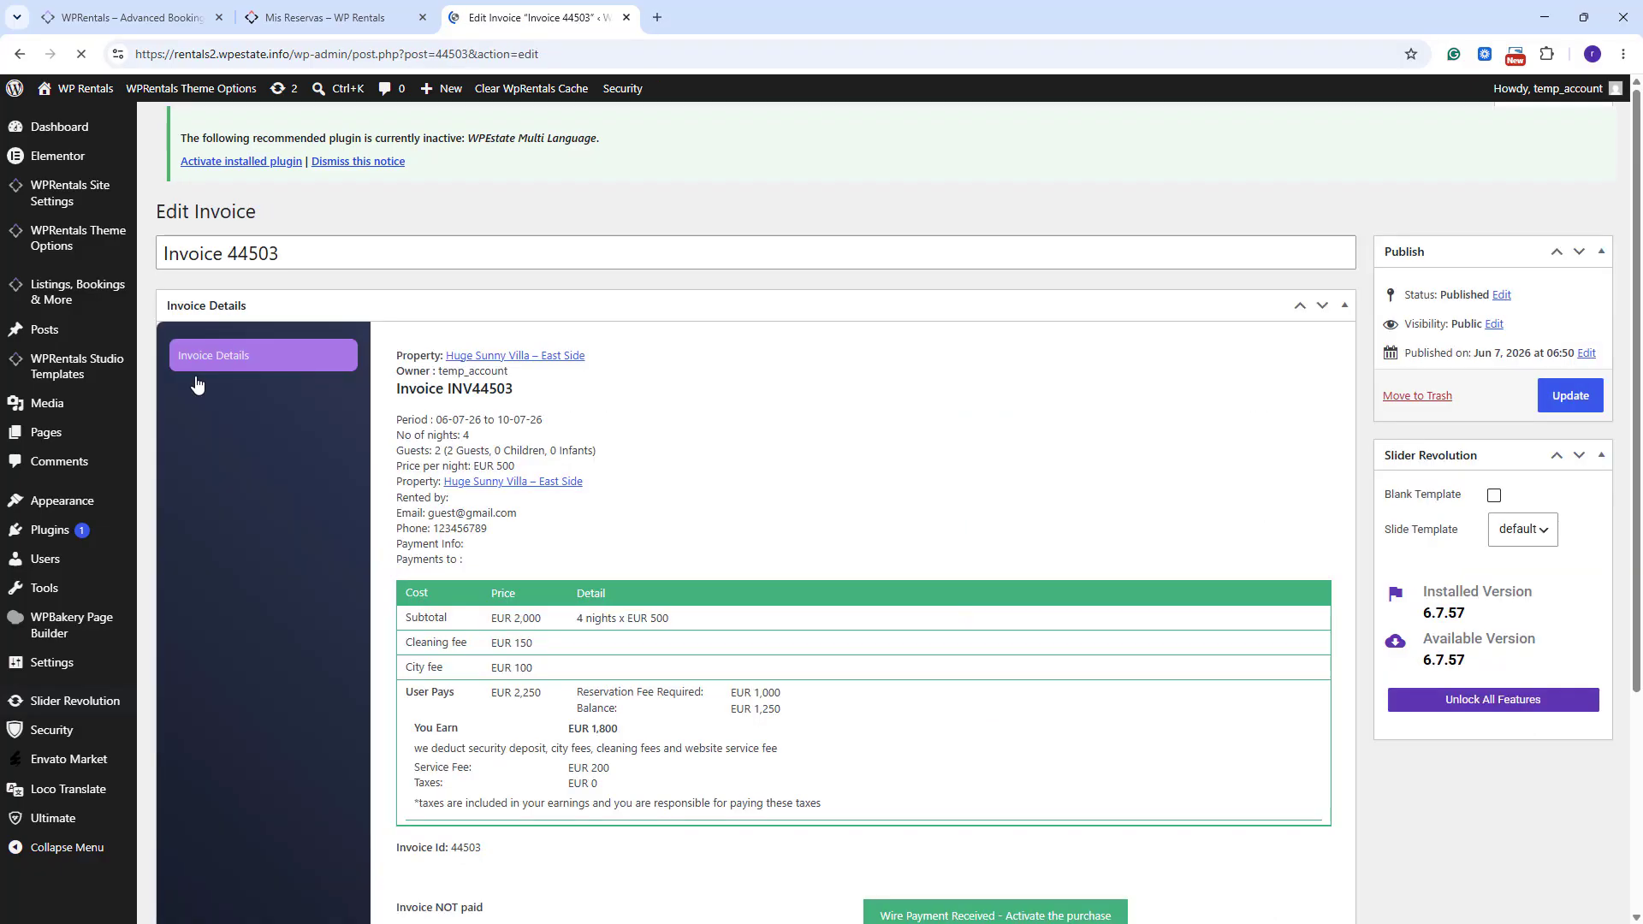
scroll(1189, 565, "down", 3)
left_click(972, 664)
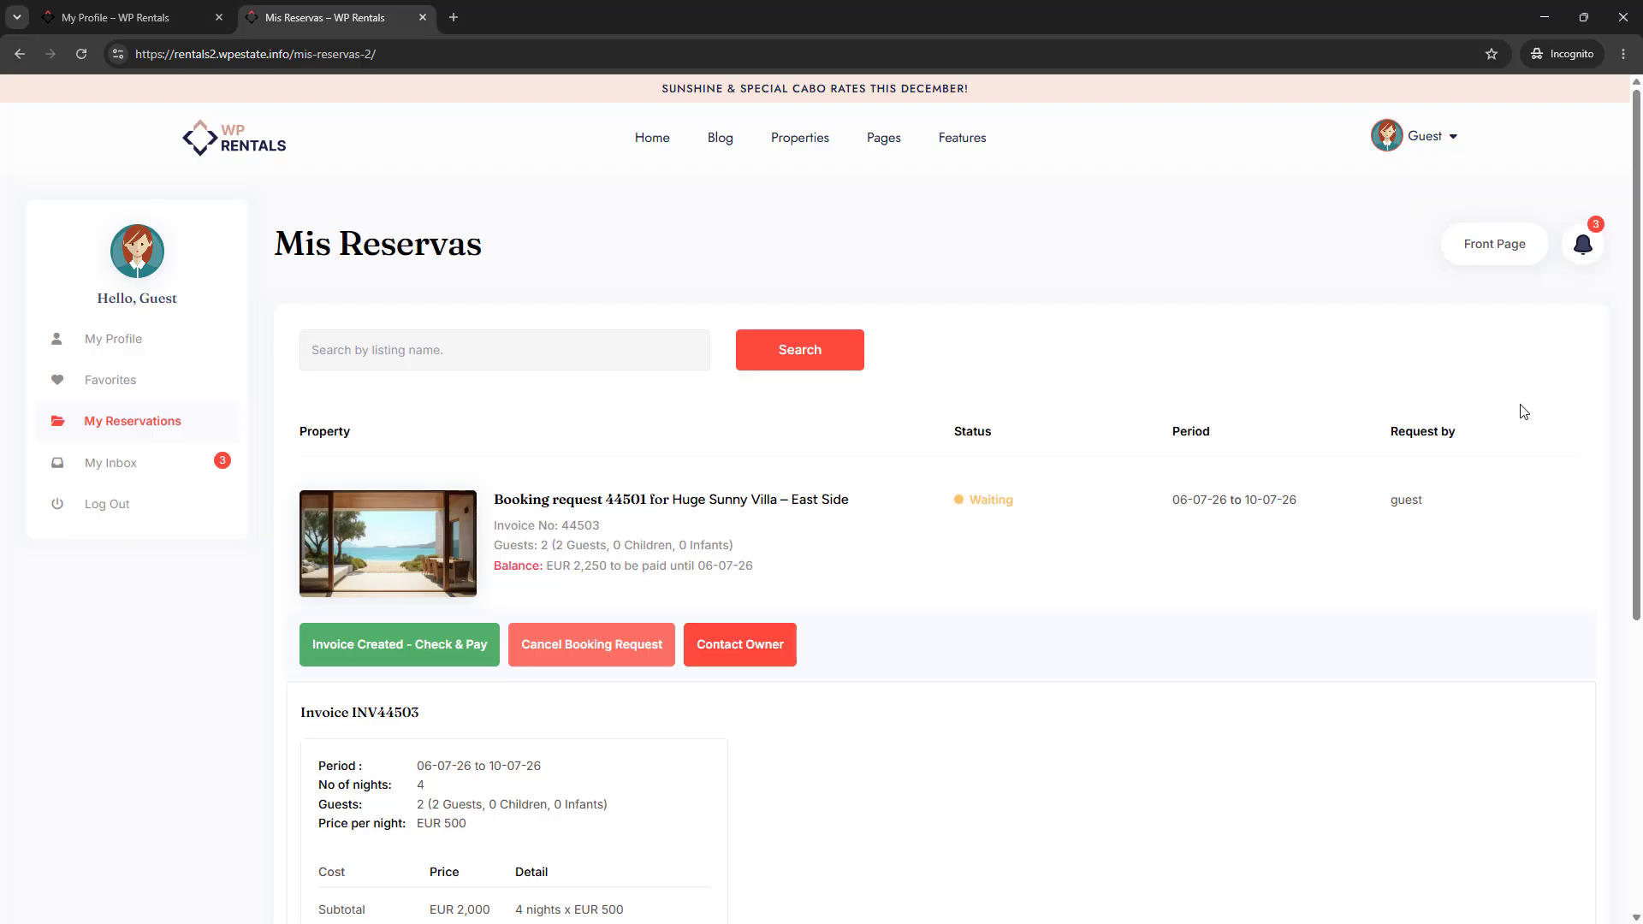
Reload the guest's reservations and open the full invoice payment for the villa booking.
left_click(81, 54)
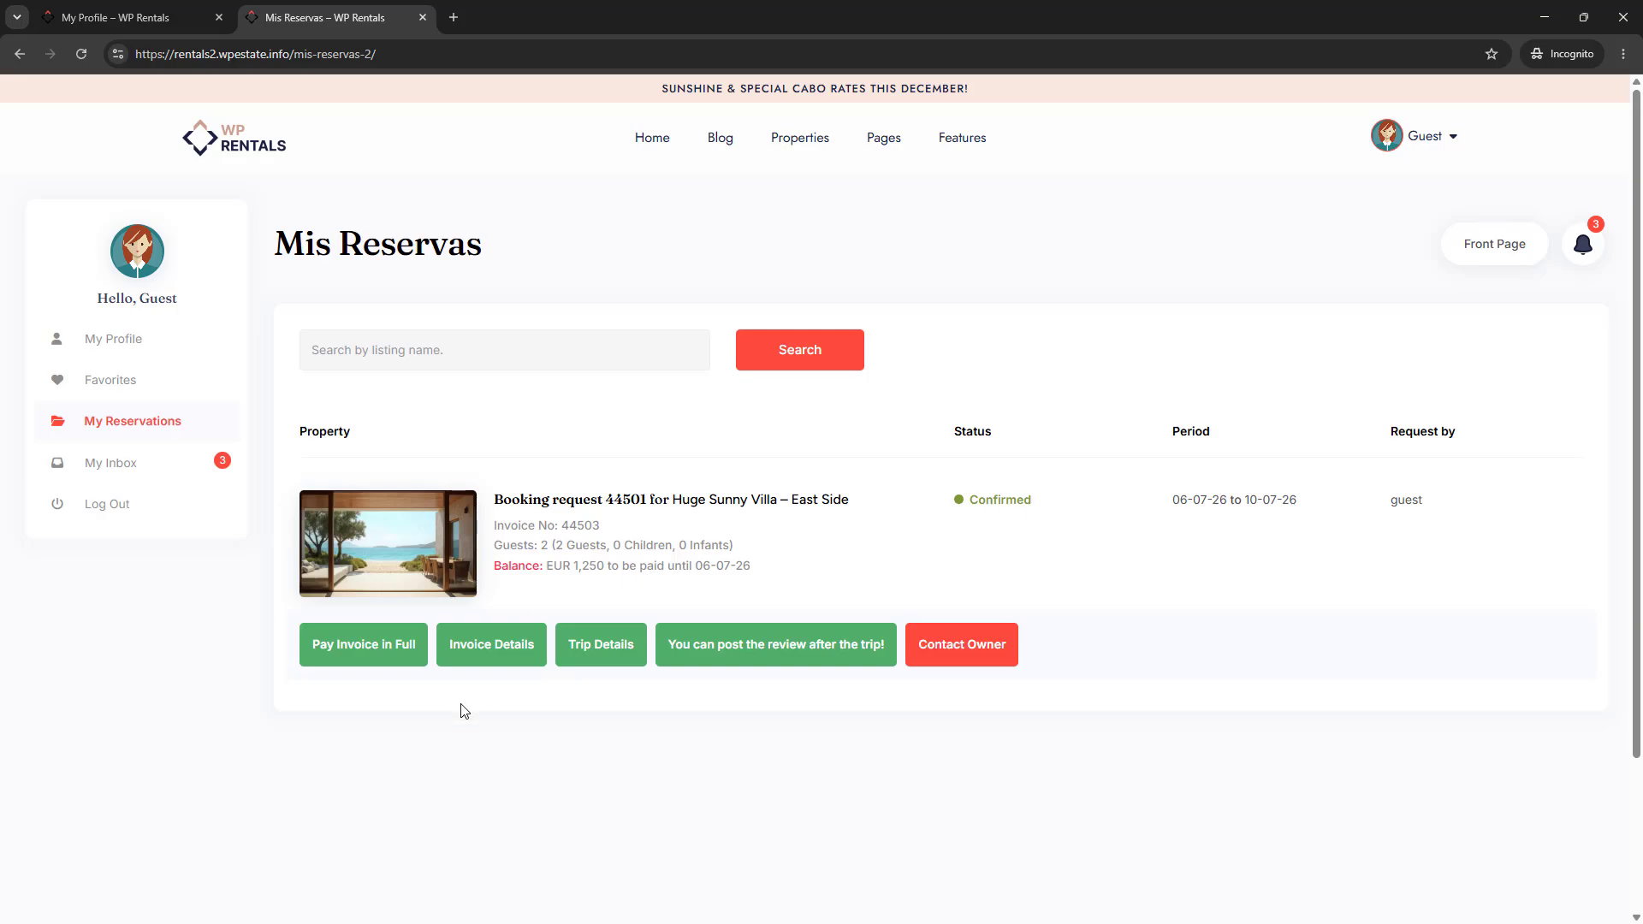
left_click(402, 657)
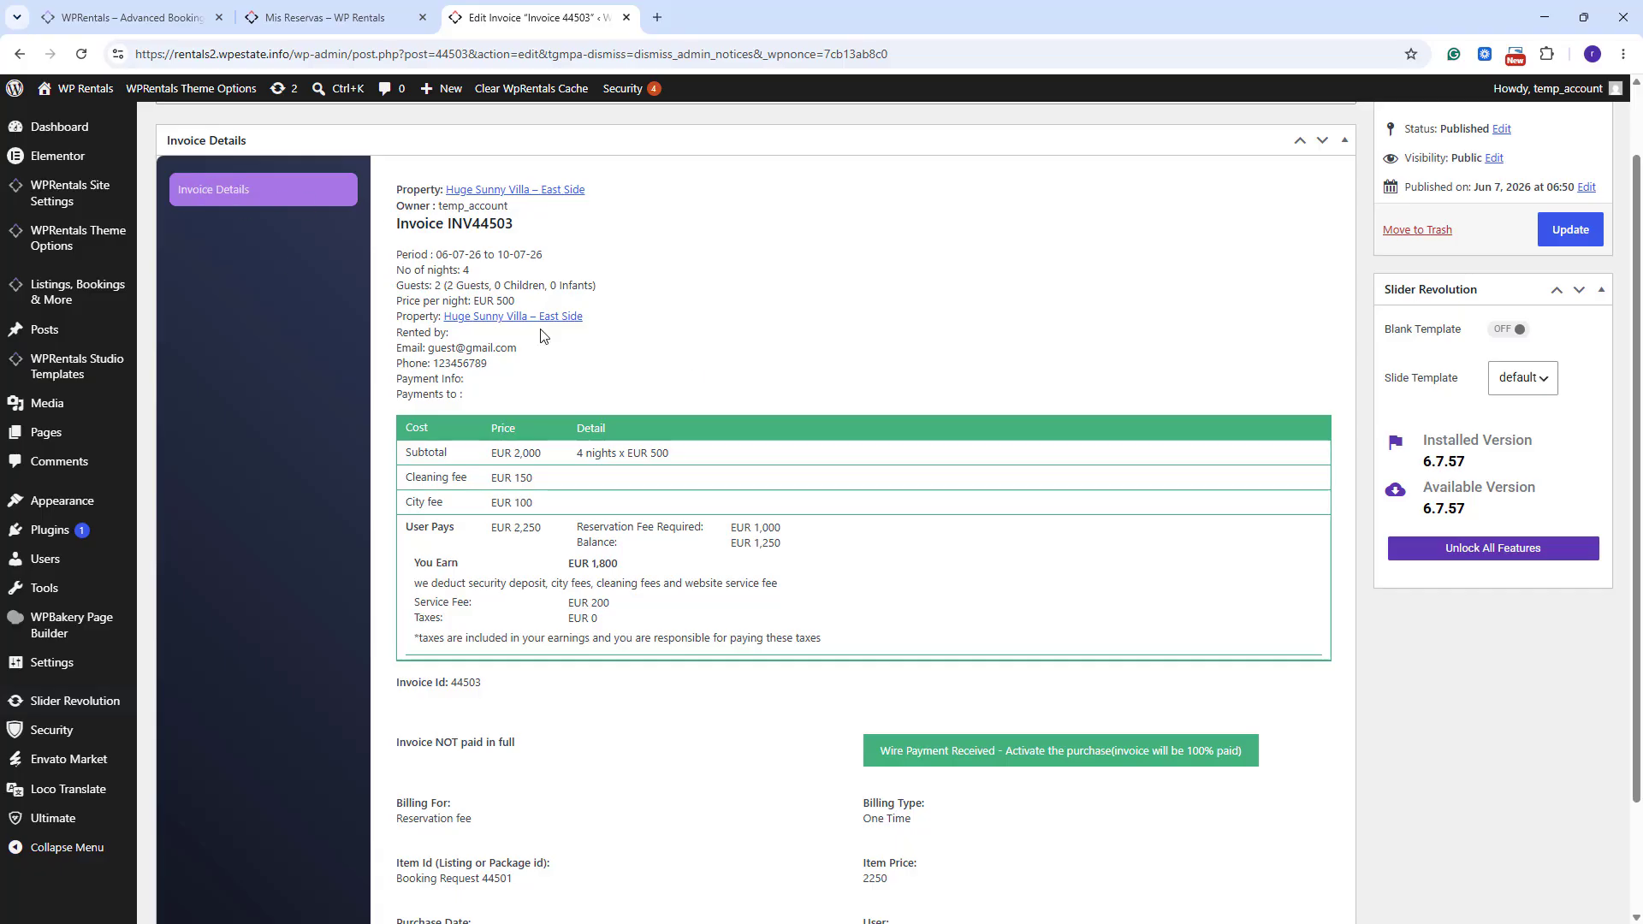
Review the villa invoice's payment details in the WordPress admin, and open the list of all bookings.
scroll(610, 545, "down", 2)
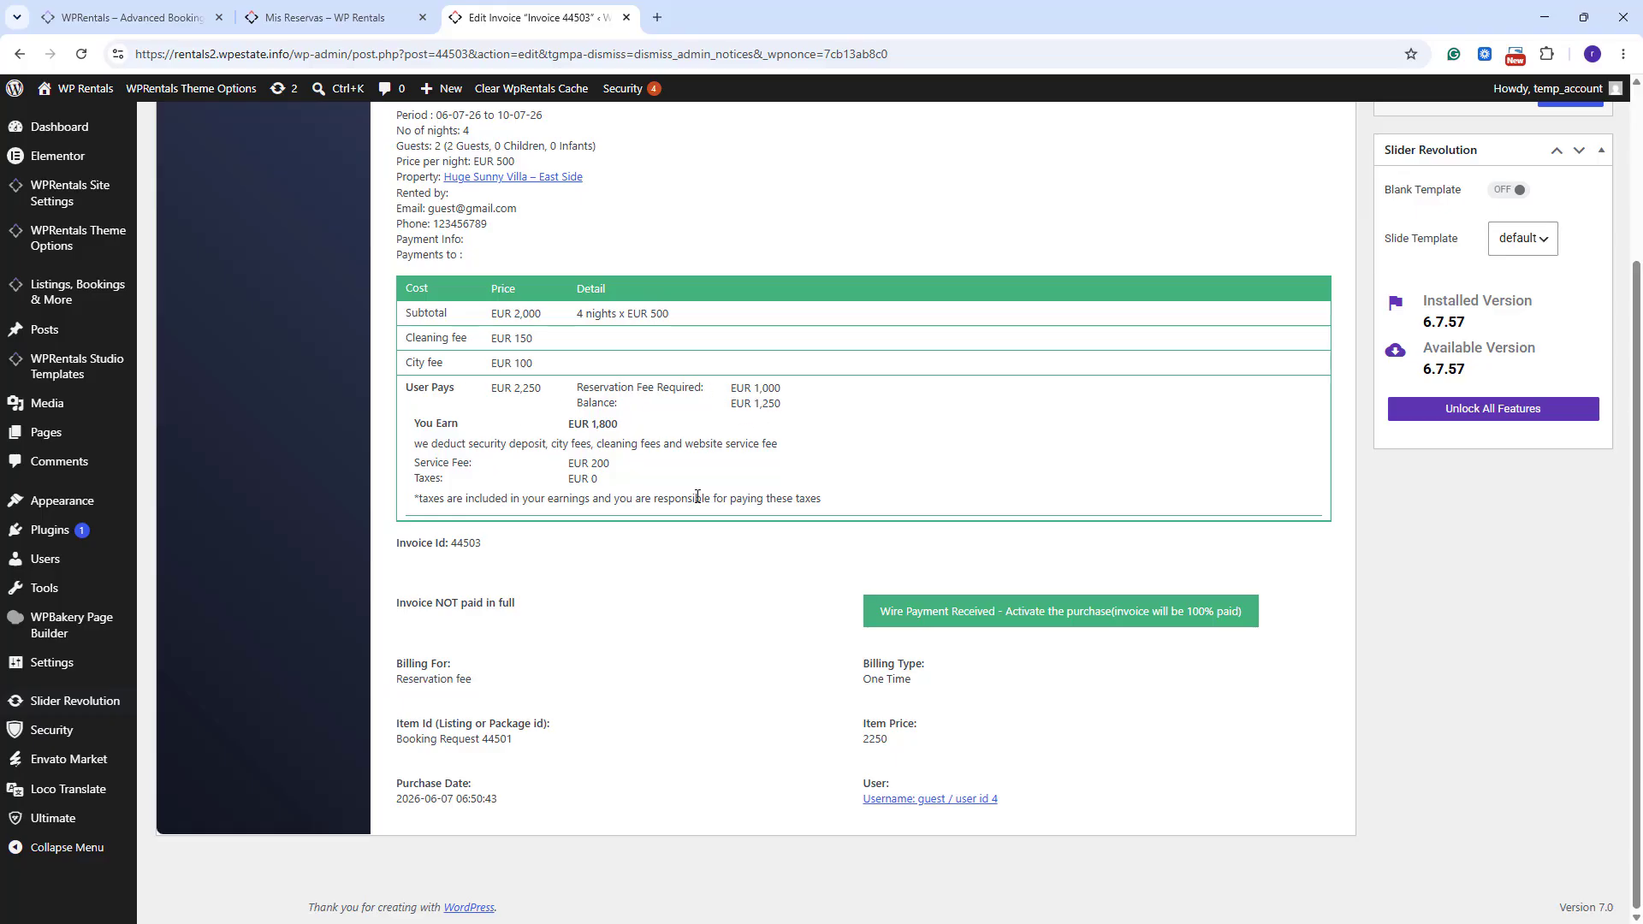
scroll(697, 496, "up", 5)
mouse_move(64, 296)
left_click(176, 399)
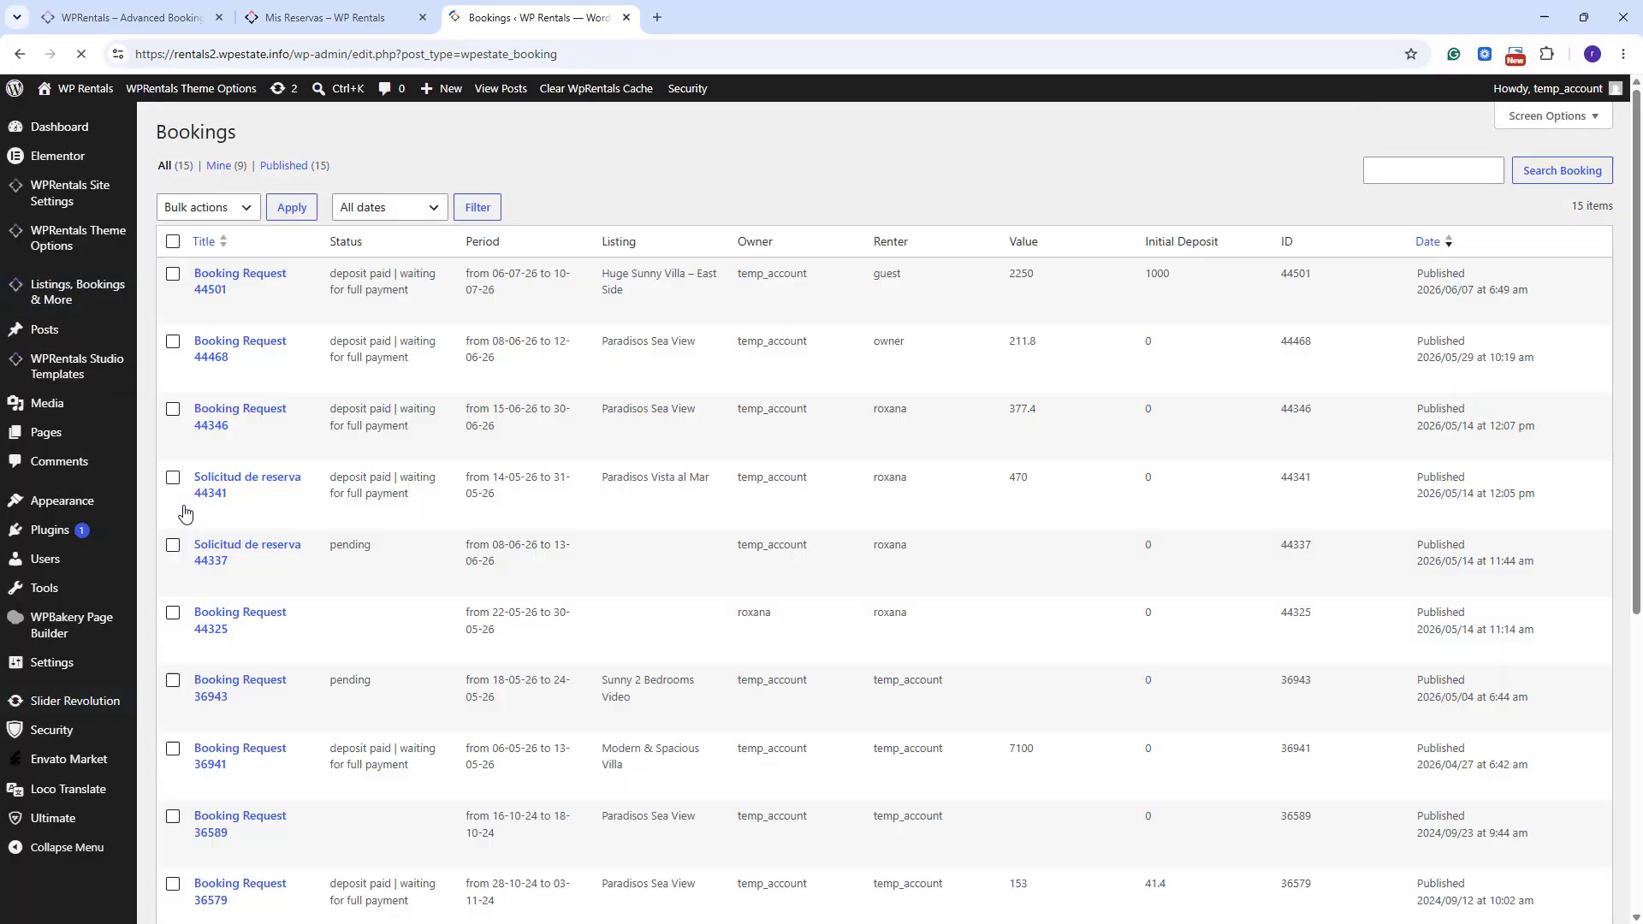